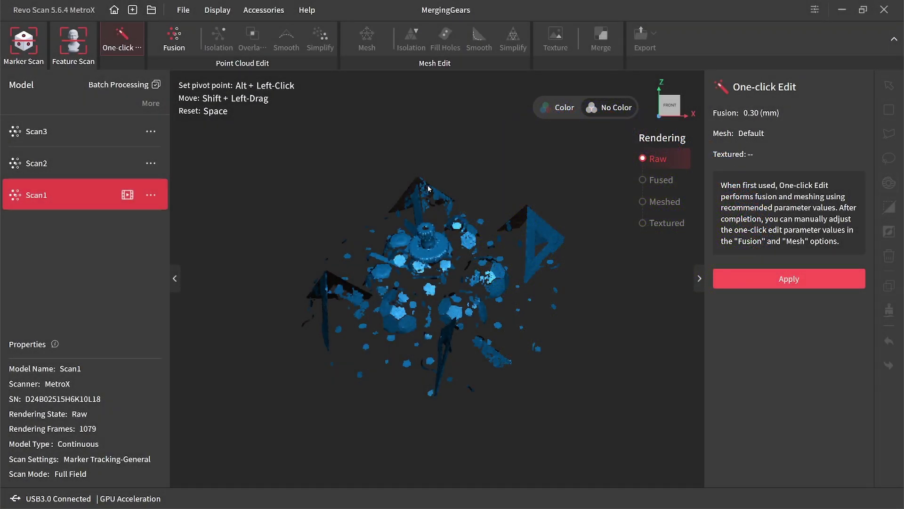
Examine the raw Scan1 point cloud of the gear from the front, from above and up close.
drag(429, 210, 468, 205)
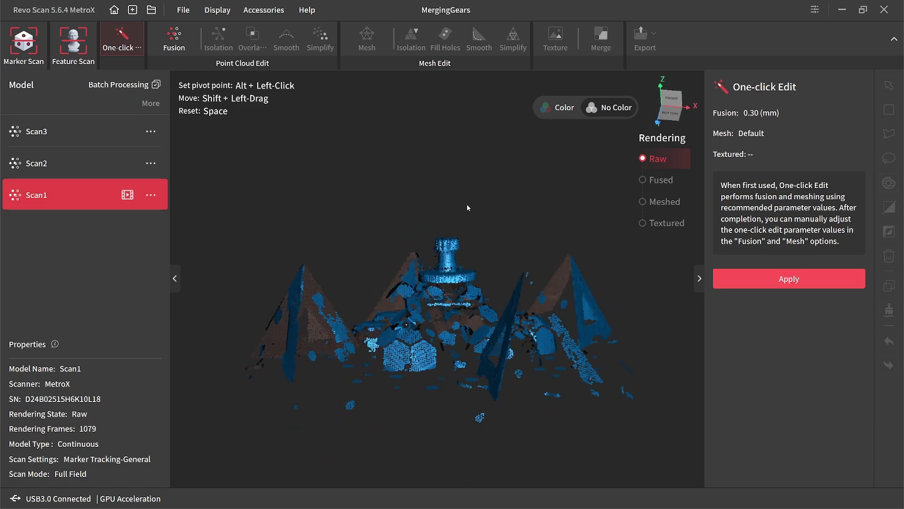
drag(456, 253, 449, 292)
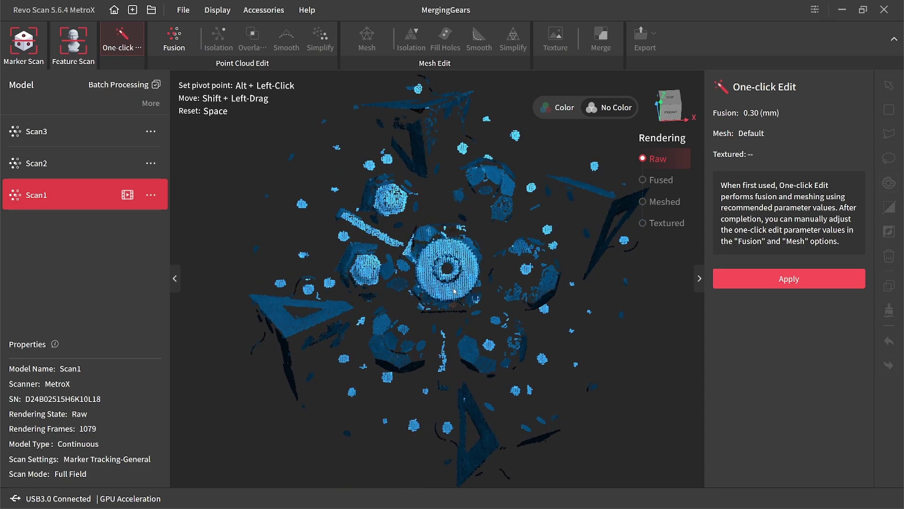
scroll(475, 281, up, 3)
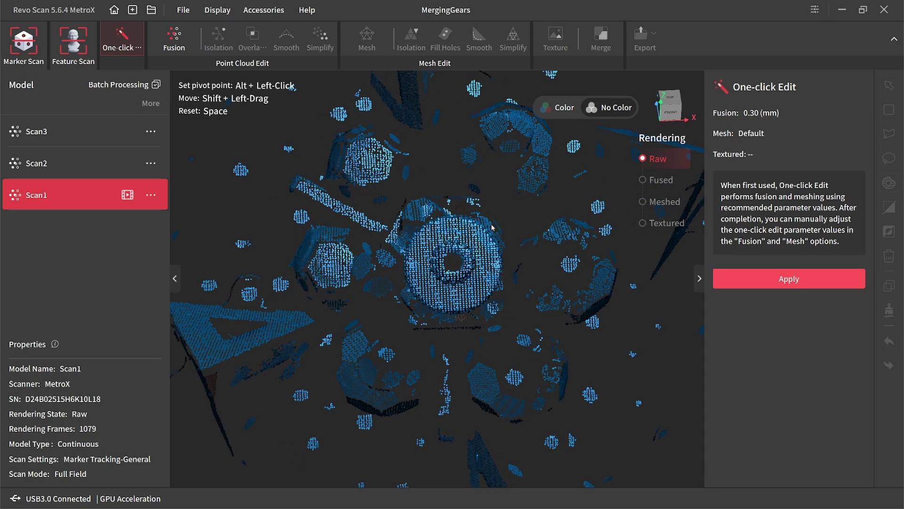
drag(466, 353, 502, 275)
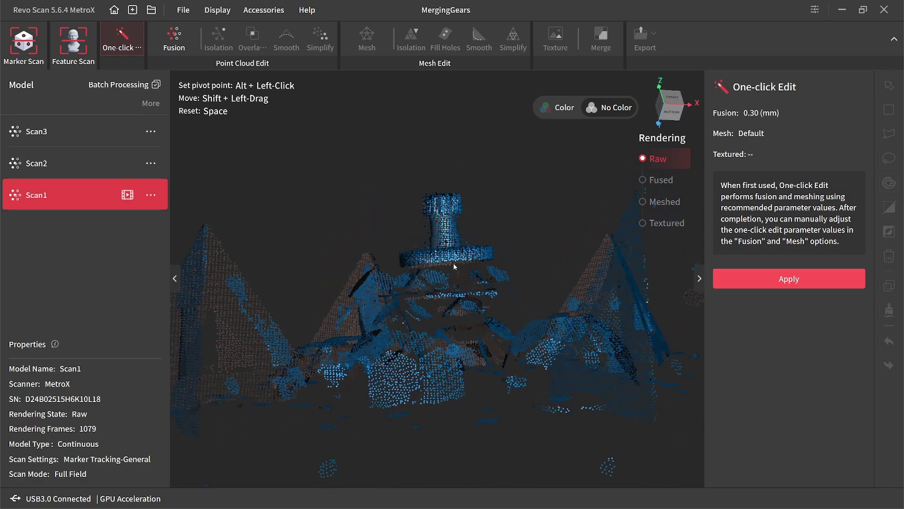
drag(475, 220, 464, 259)
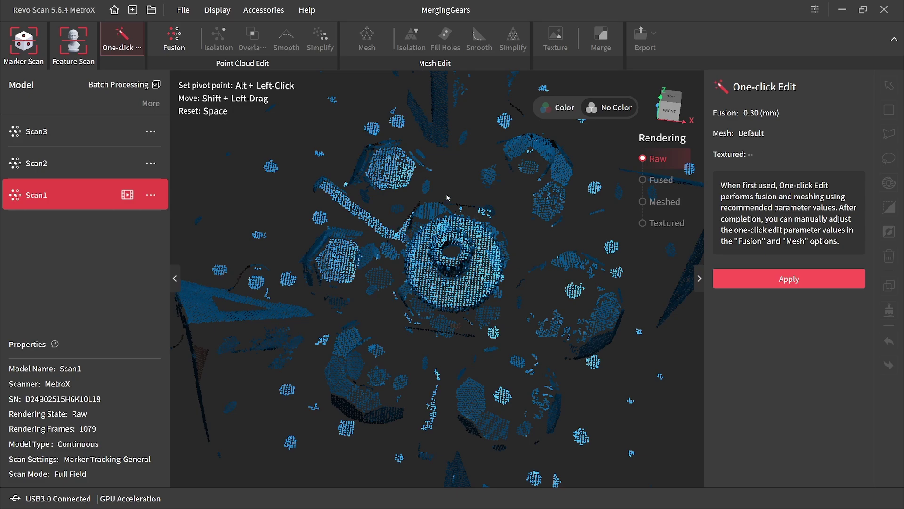
key(space)
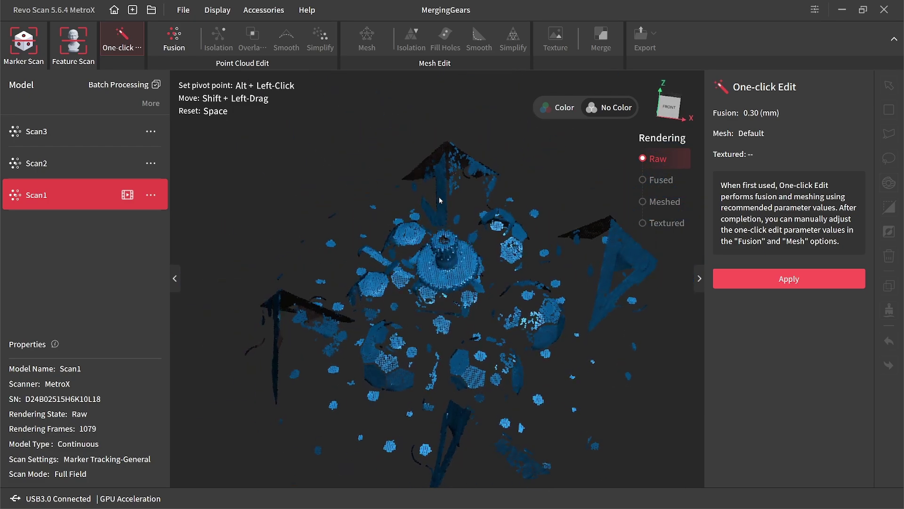
drag(439, 200, 456, 287)
Check the recommended Fusion point distance for Scan1.
click(178, 42)
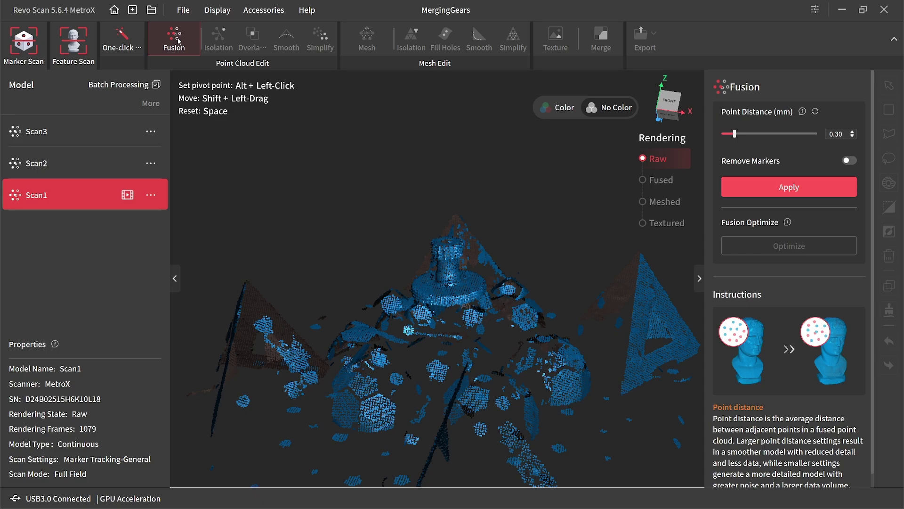
drag(441, 298, 542, 218)
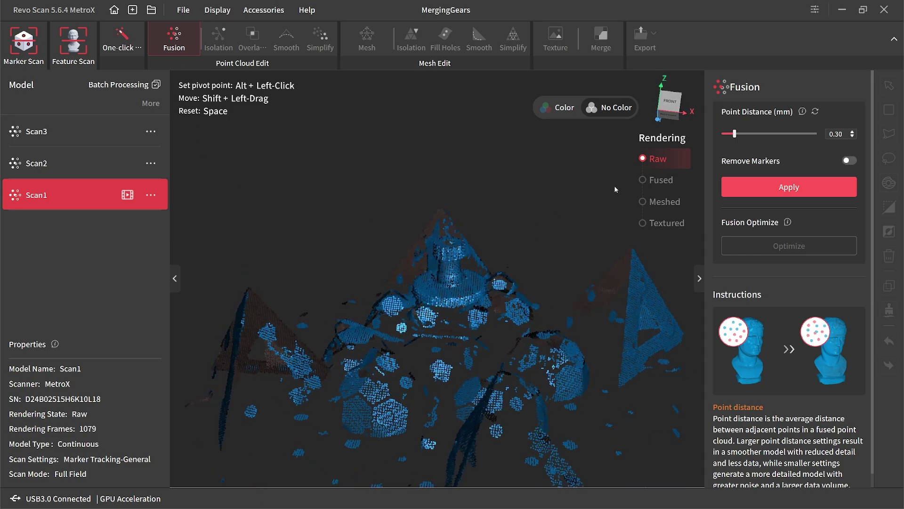
click(816, 112)
drag(453, 263, 457, 283)
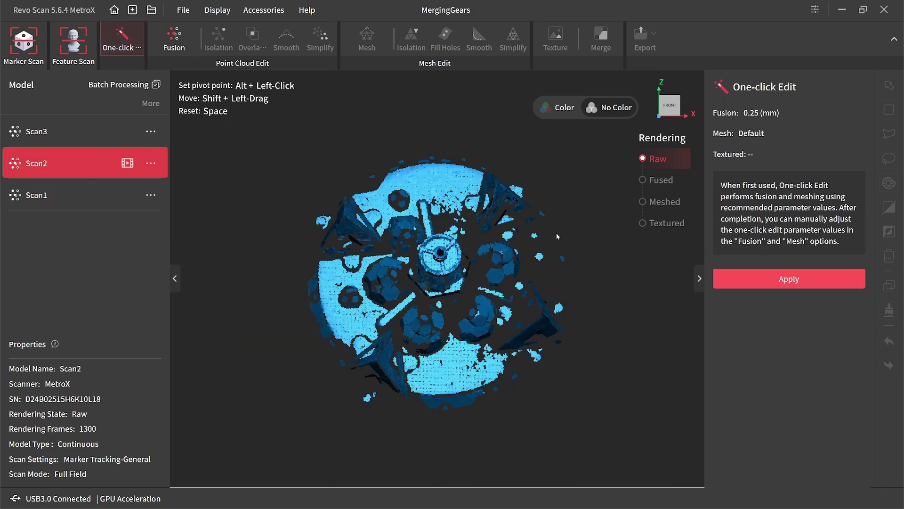
Inspect the raw Scan2 point cloud from the side and check its recommended Fusion point distance.
drag(555, 233, 459, 213)
scroll(459, 215, up, 3)
click(175, 42)
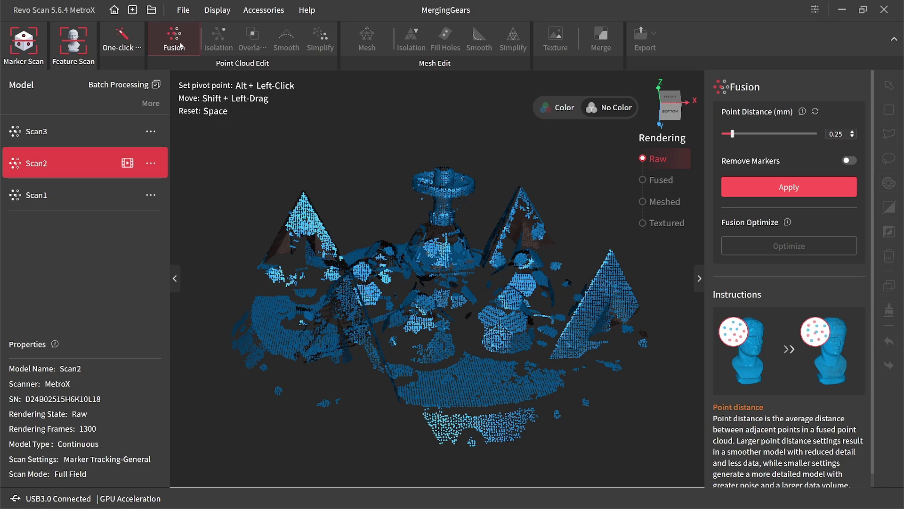
click(815, 112)
drag(517, 226, 488, 197)
Check the recommended Fusion point distance for Scan3 and examine its raw point cloud from several angles.
click(32, 132)
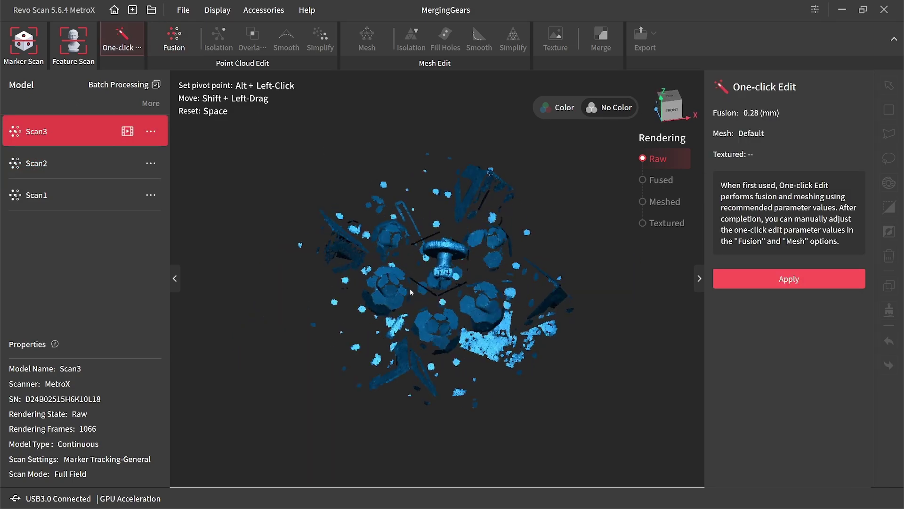
click(164, 46)
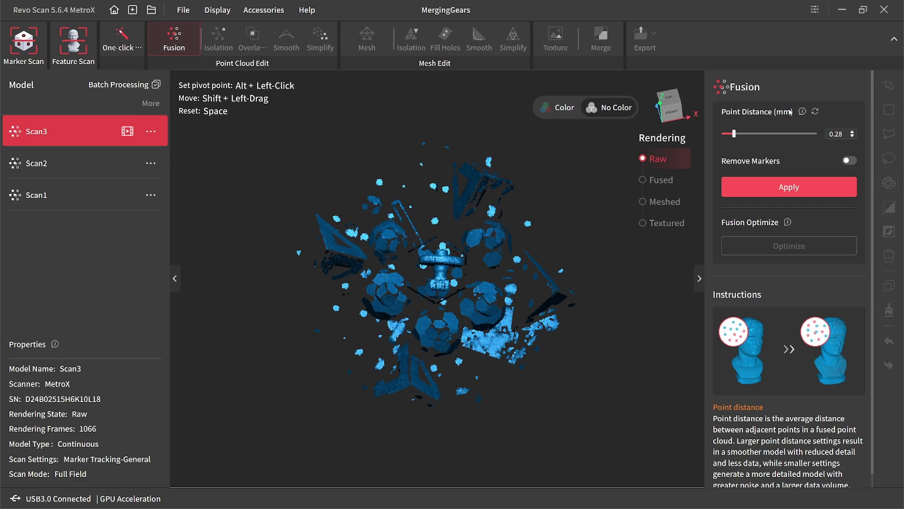
click(815, 112)
drag(551, 310, 452, 141)
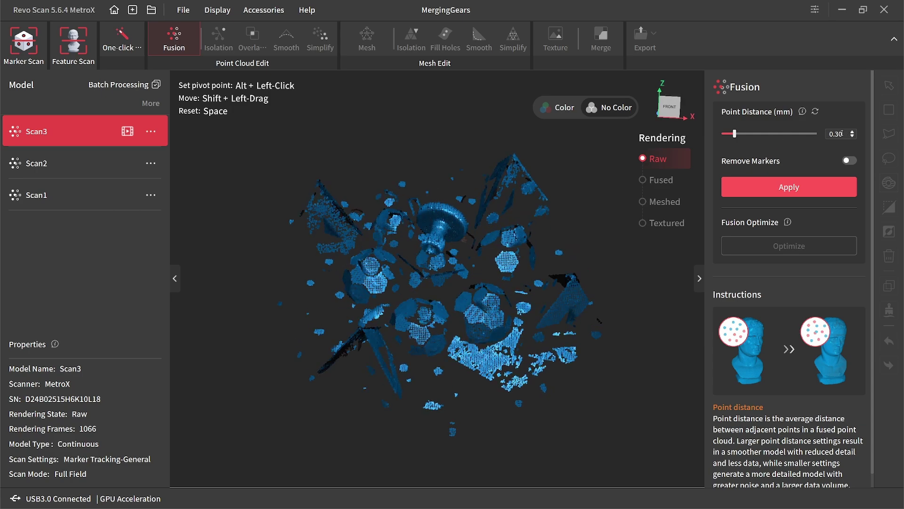
drag(584, 194, 558, 409)
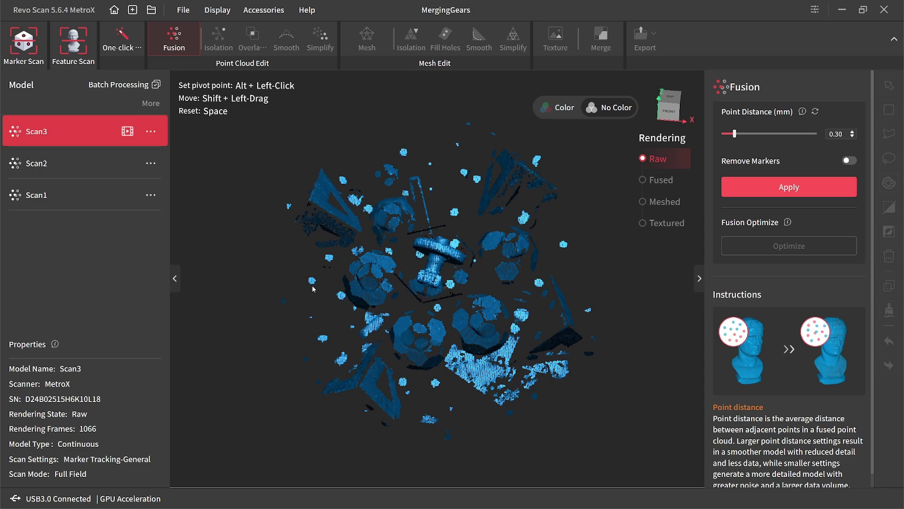
drag(431, 144, 458, 233)
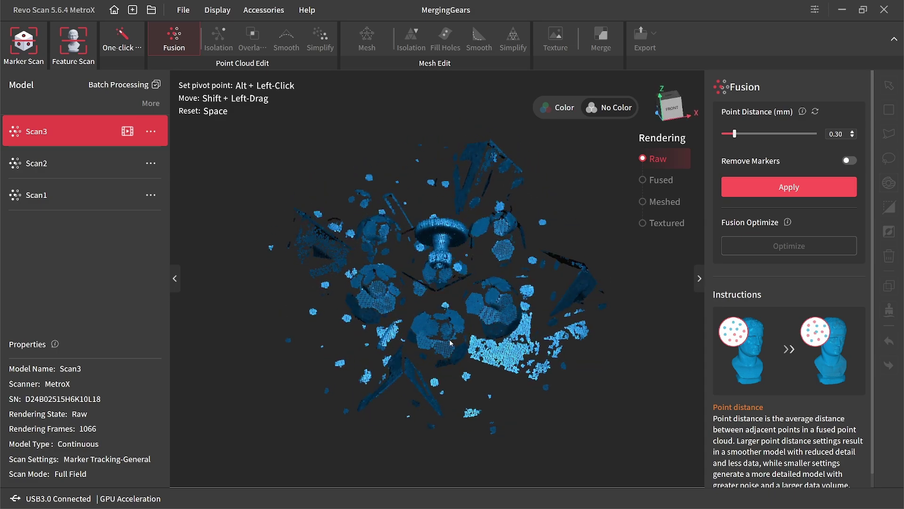
drag(450, 343, 442, 308)
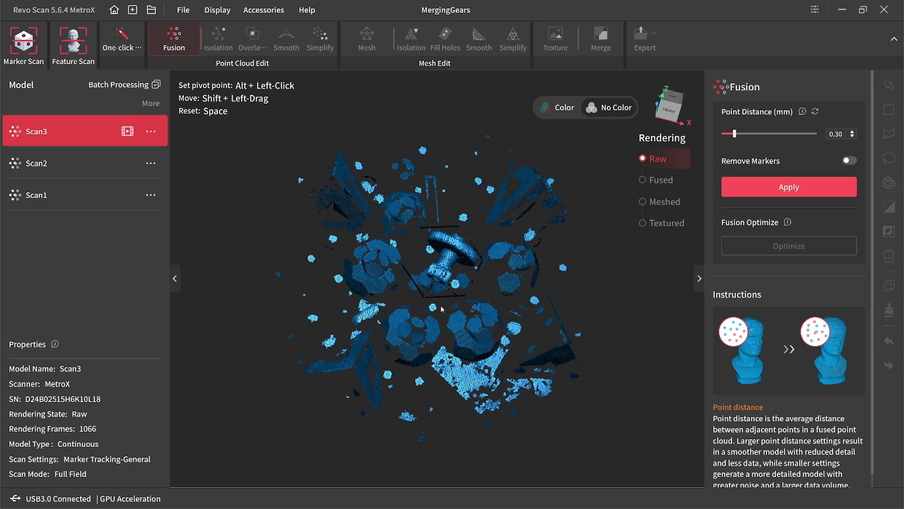
Set the Fusion point distance for Scan1 to 0.20 mm and enable marker removal.
click(105, 191)
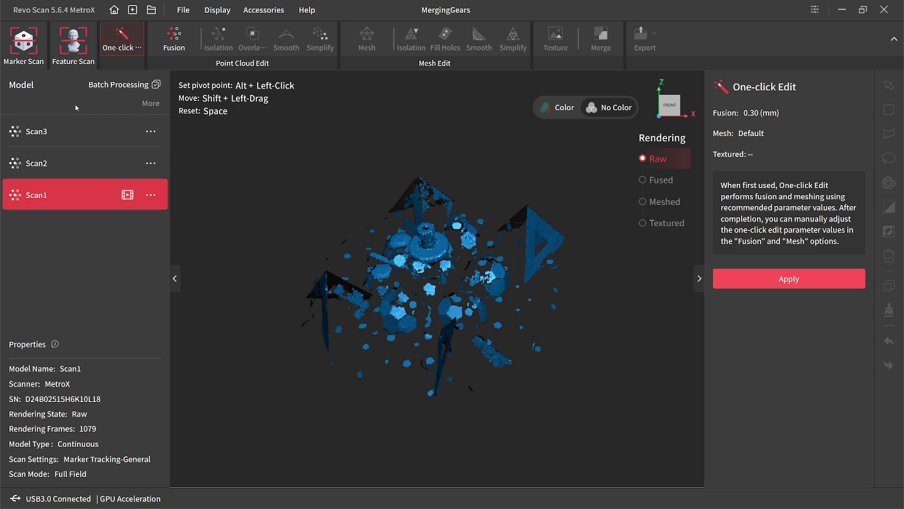
click(174, 40)
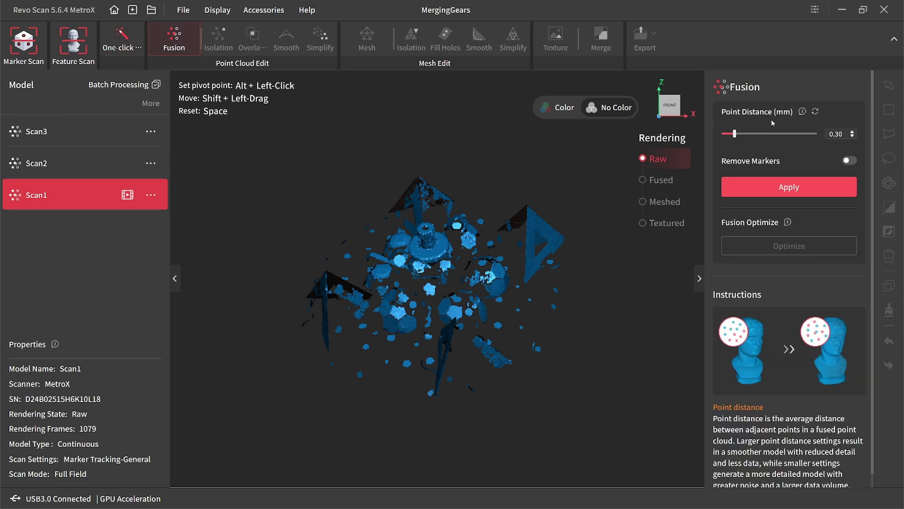
scroll(441, 267, up, 5)
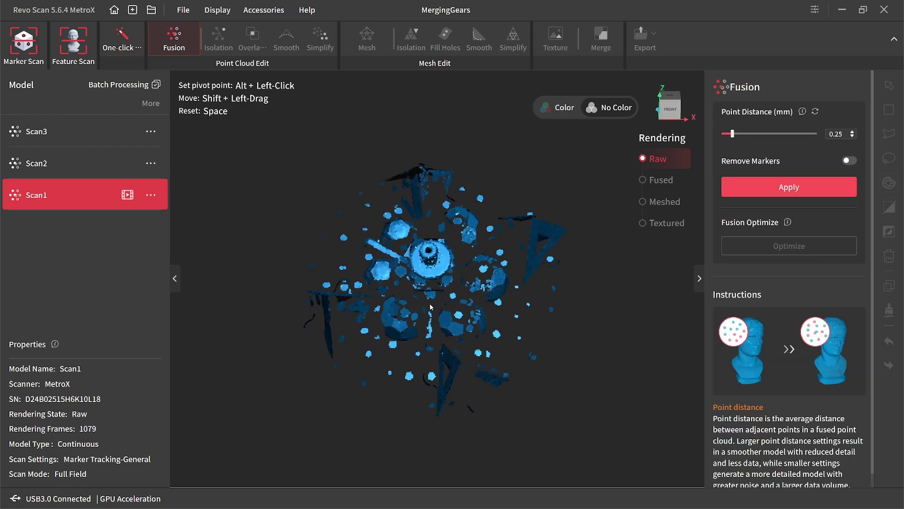
scroll(843, 134, down, 3)
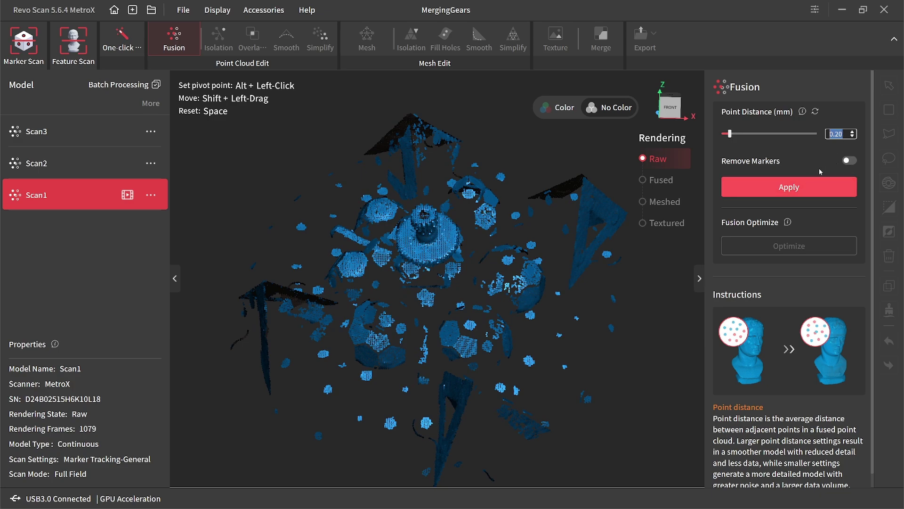
click(853, 160)
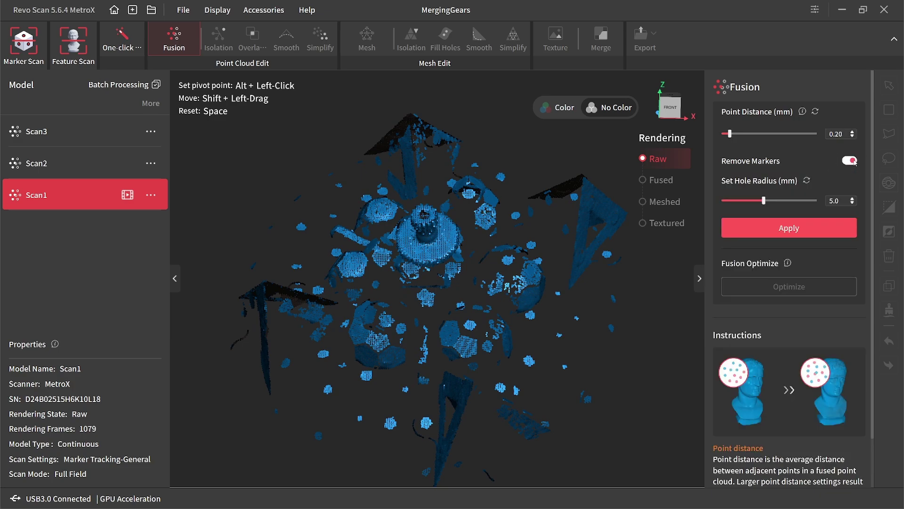
Fuse the Scan1 point cloud with a 5.0 mm marker hole radius and inspect the fused gear.
drag(490, 283, 474, 243)
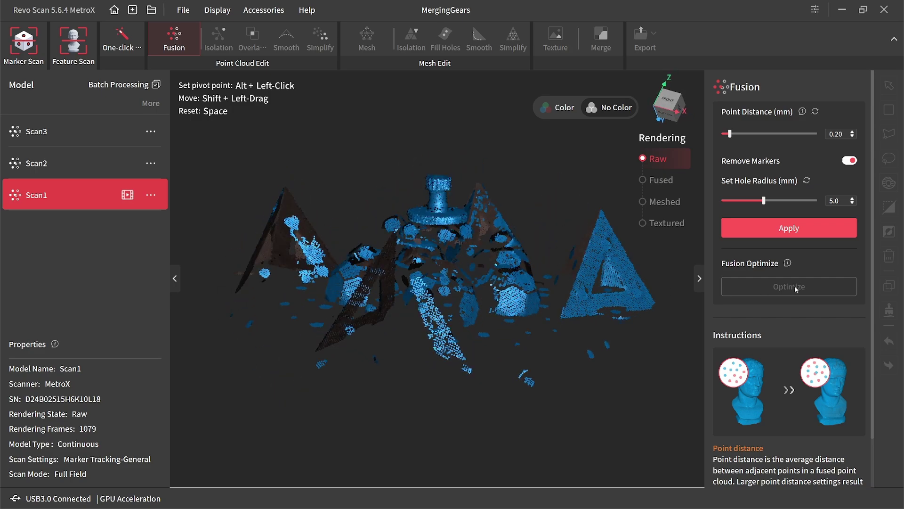
drag(465, 222, 462, 268)
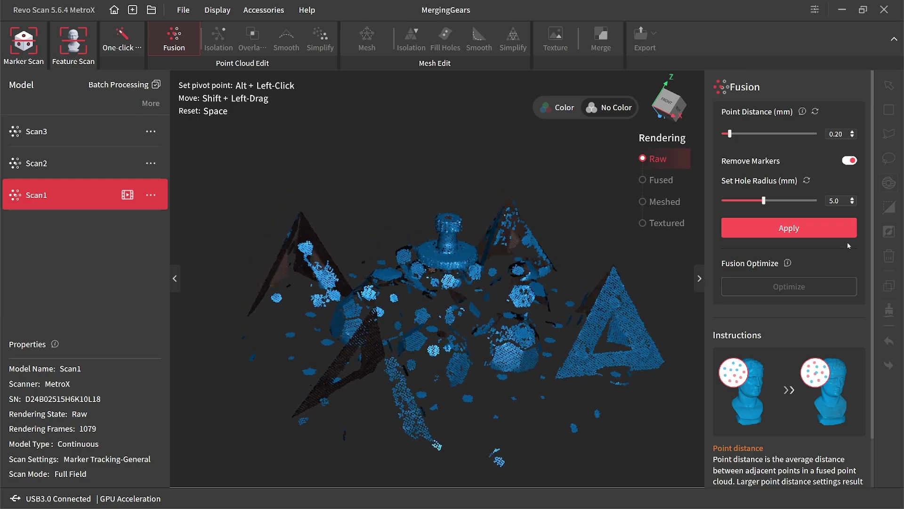
click(787, 232)
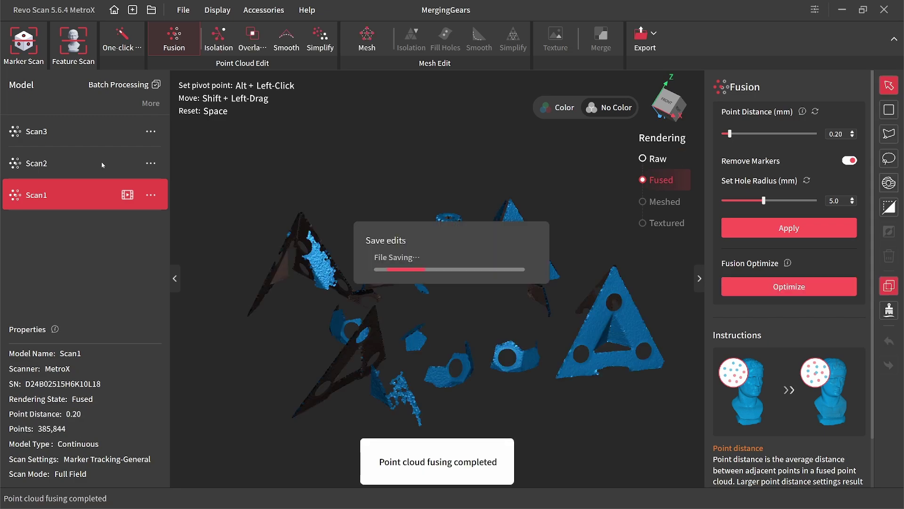
scroll(447, 268, up, 5)
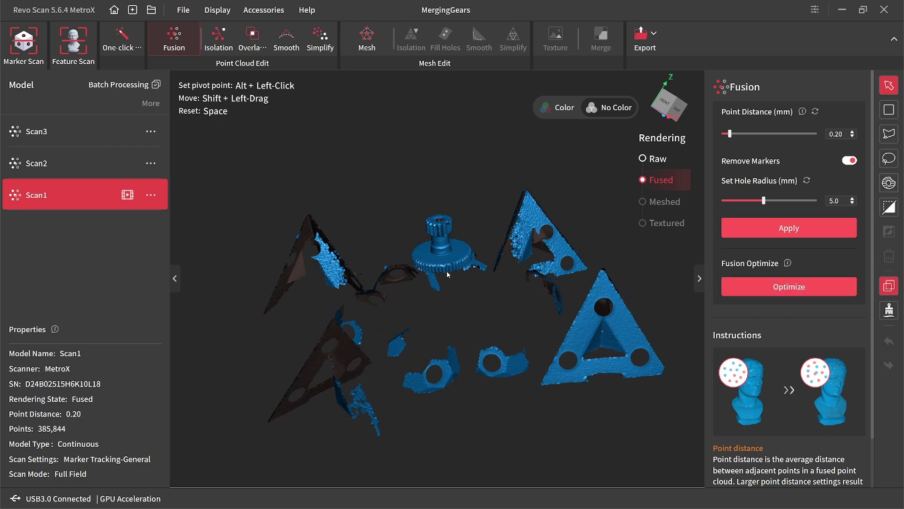
drag(451, 264, 466, 285)
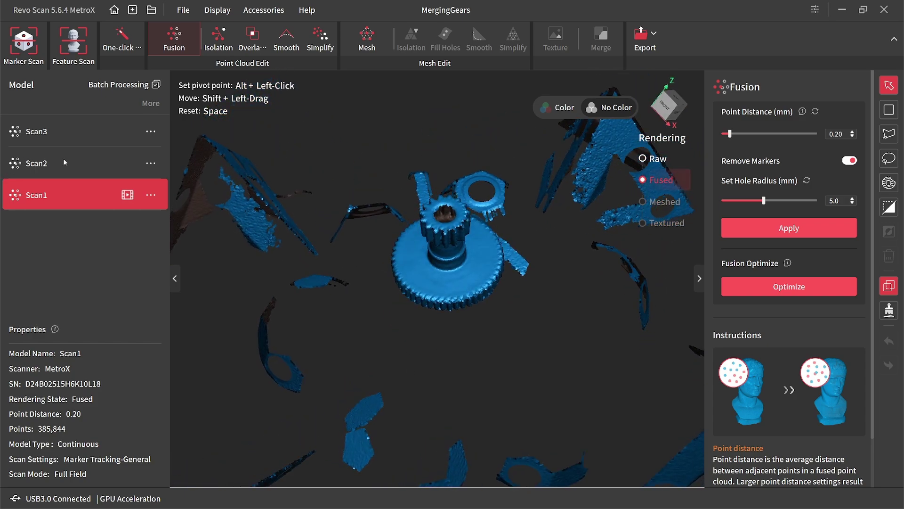
Run Fusion Optimize on the fused Scan1 point cloud and inspect the gear up close.
click(784, 288)
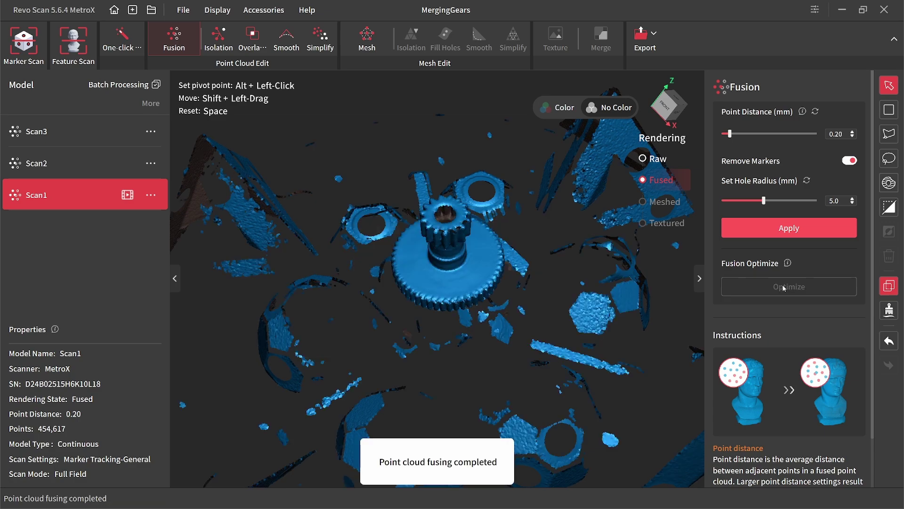
drag(447, 235, 484, 279)
scroll(453, 334, up, 3)
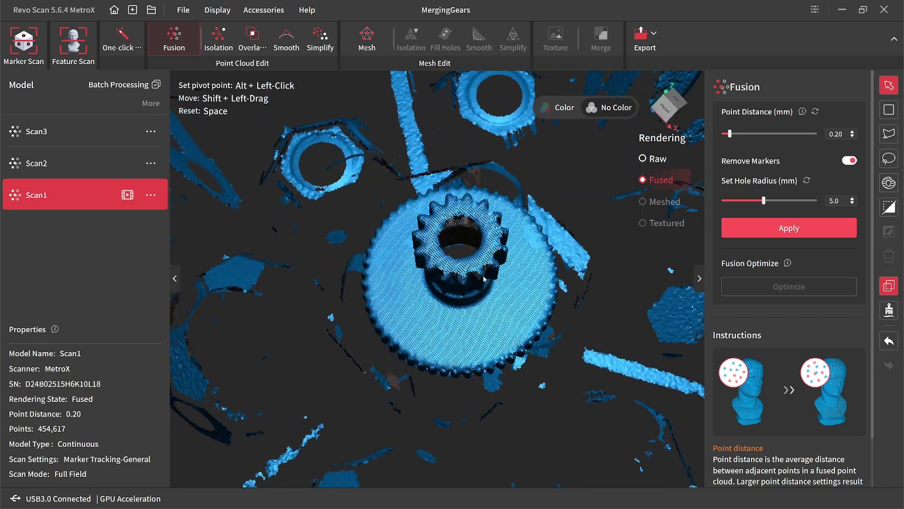
Compare Scan1 with and without the fusion optimization by undoing and redoing it twice.
click(888, 342)
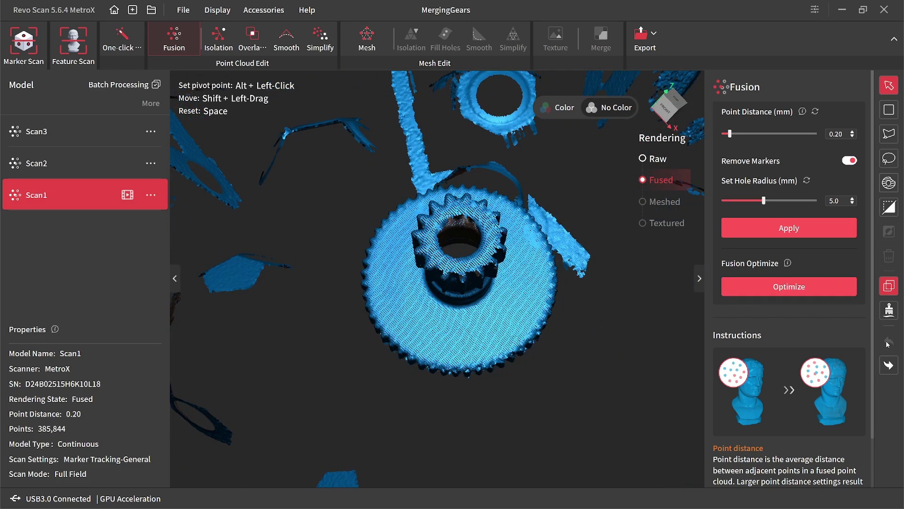
click(890, 366)
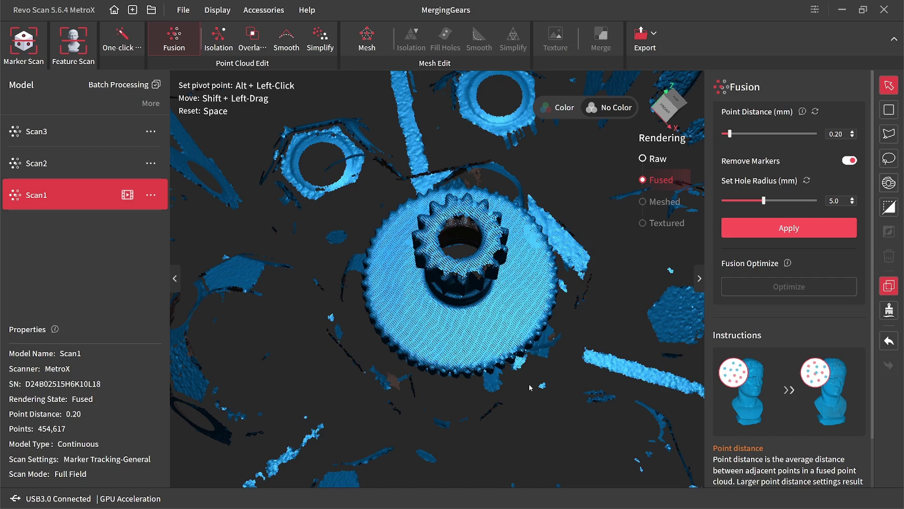
click(888, 342)
click(890, 366)
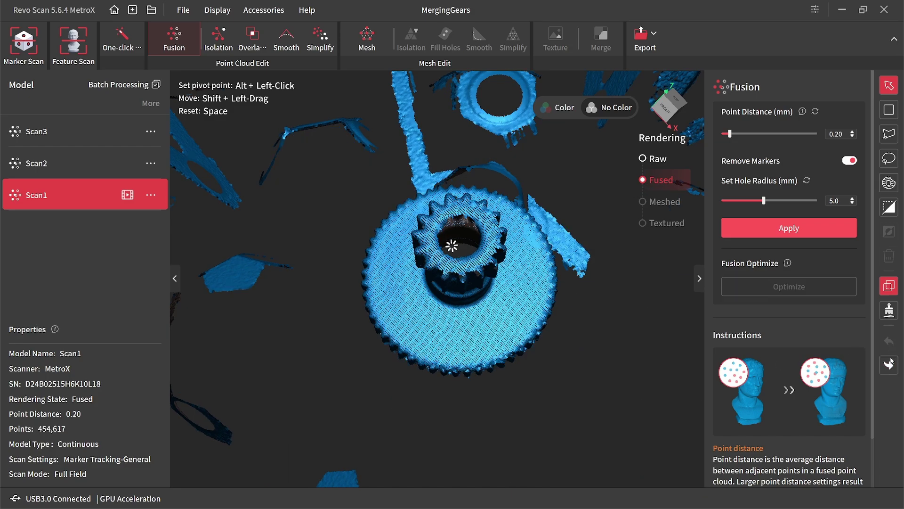
drag(495, 399, 426, 202)
Fuse the Scan2 point cloud at 0.20 mm point distance with markers removed at a 5.0 mm hole radius.
click(86, 162)
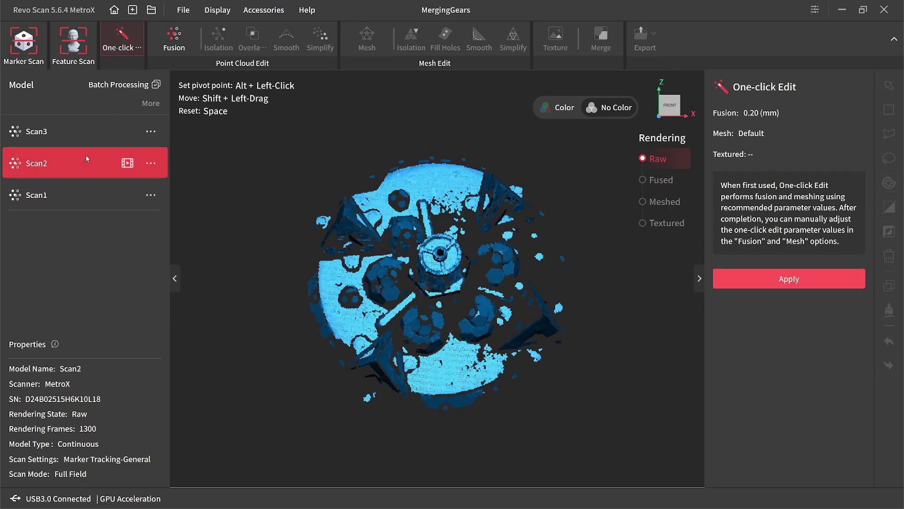
click(173, 47)
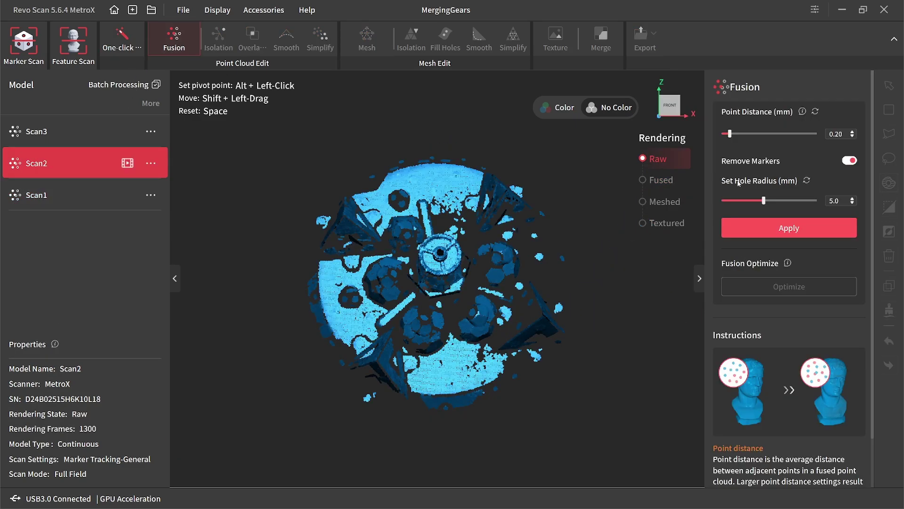
click(781, 230)
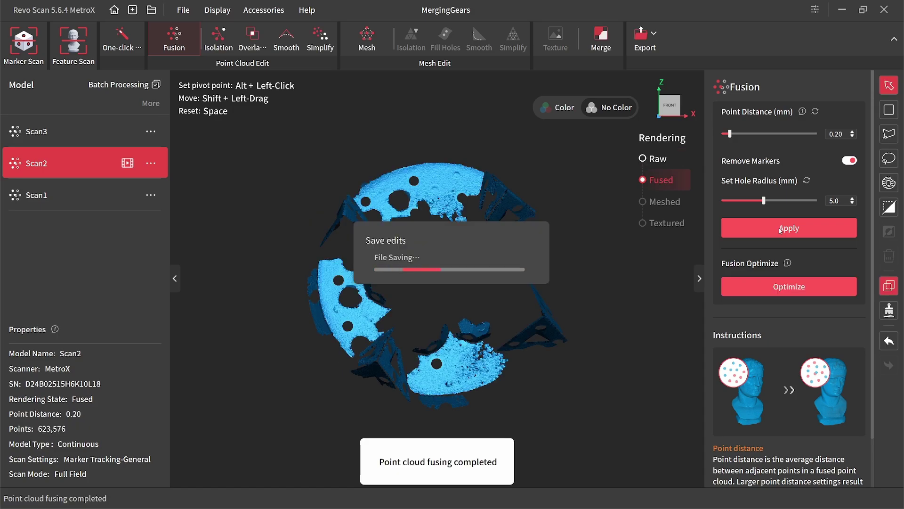
scroll(525, 272, up, 6)
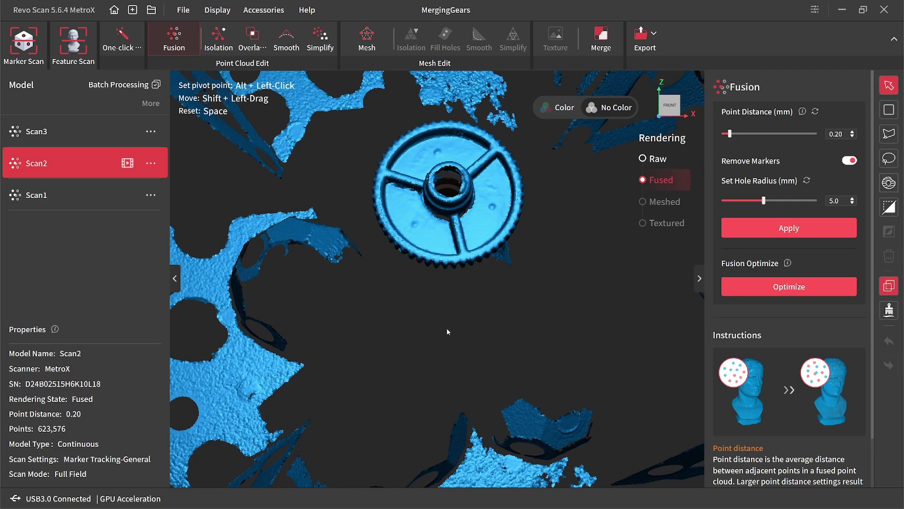
Run Fusion Optimize on the fused Scan2 point cloud and inspect the gear.
drag(447, 328, 414, 255)
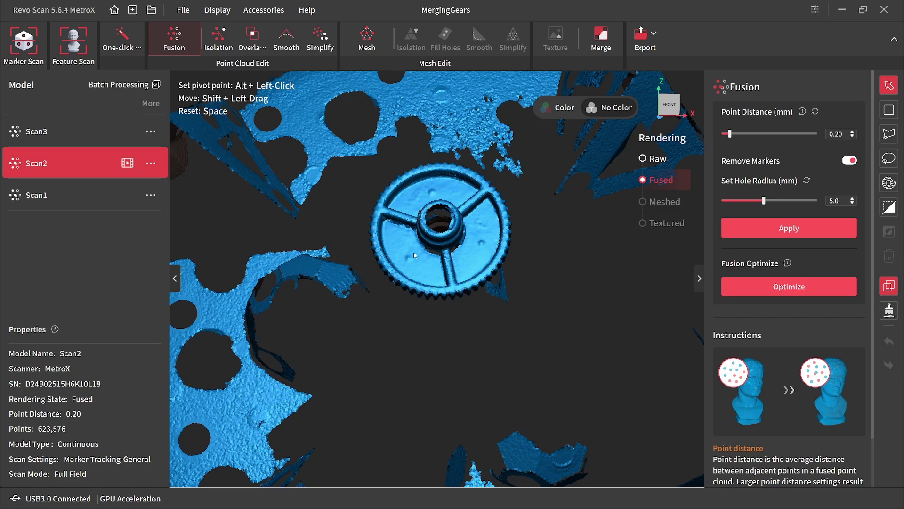
click(780, 290)
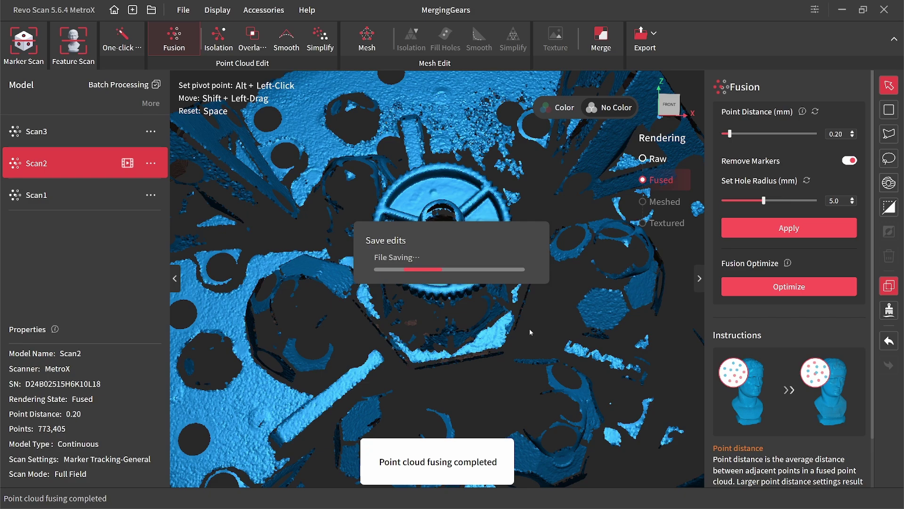
drag(528, 308, 419, 235)
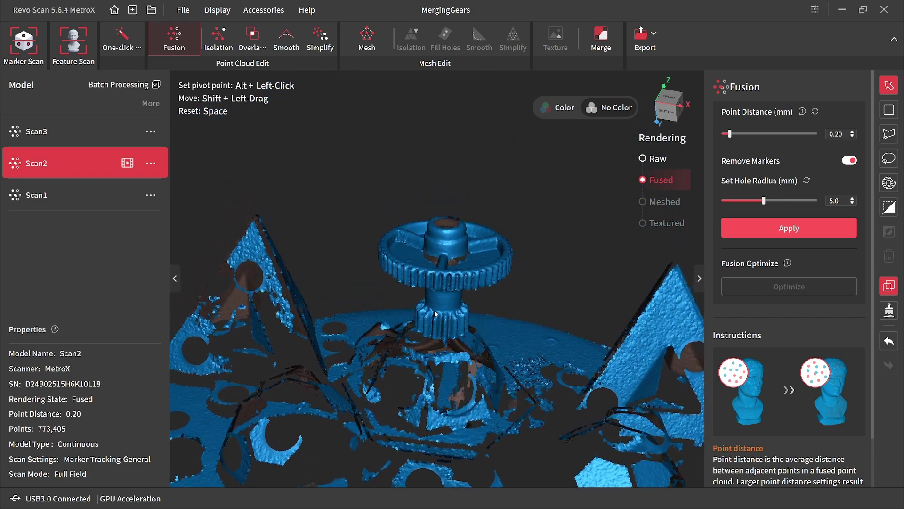
Fuse the Scan3 point cloud at 0.20 mm point distance with markers removed at a 5.0 mm hole radius.
click(64, 133)
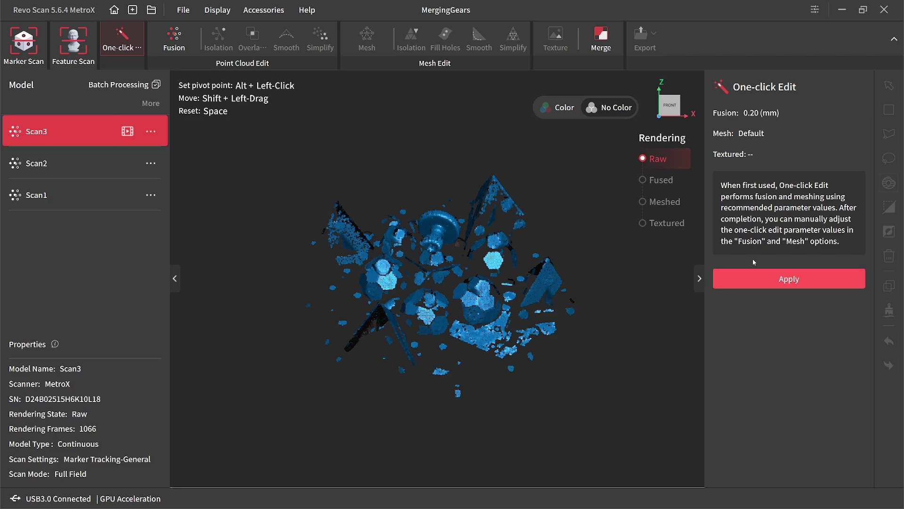
click(175, 41)
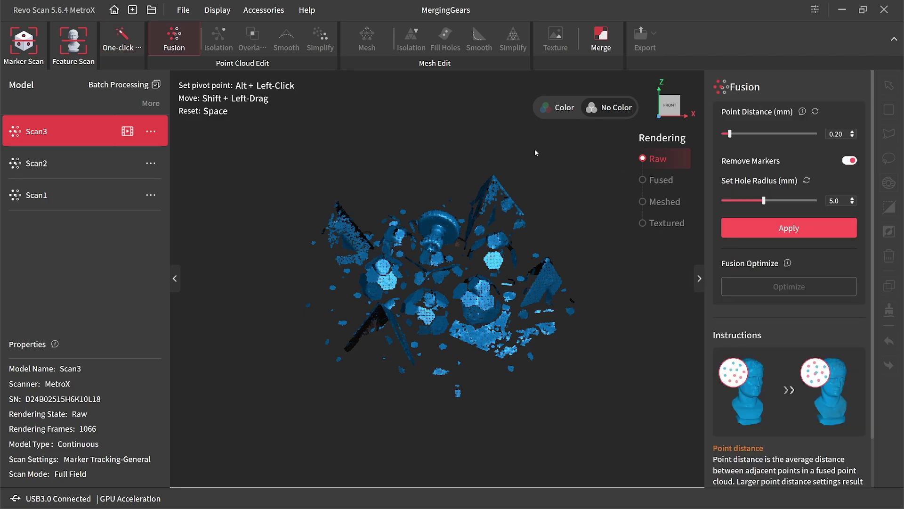
click(798, 230)
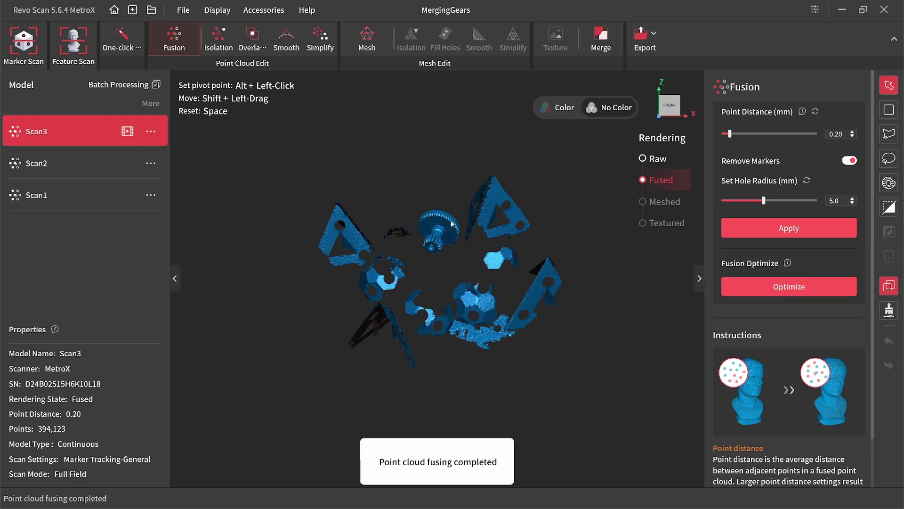
Run Fusion Optimize on the fused Scan3 point cloud and inspect the gear before and after it.
scroll(451, 224, up, 6)
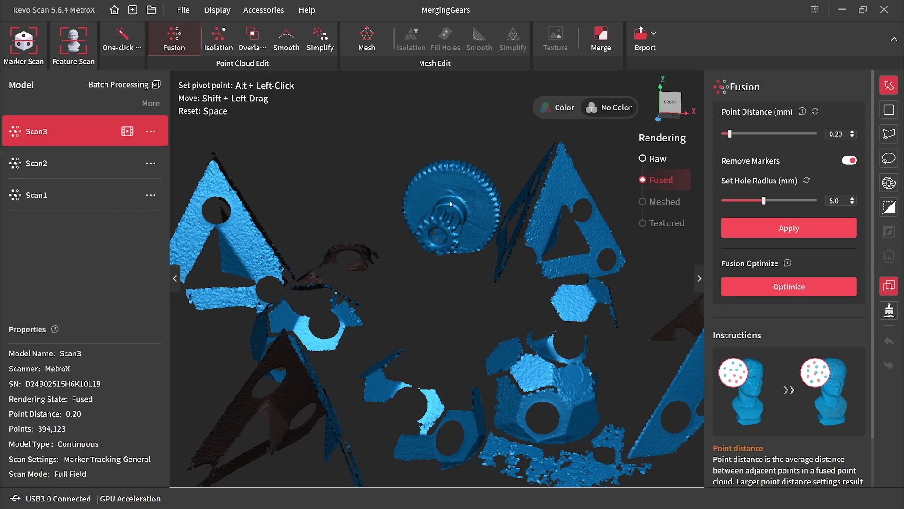
drag(450, 203, 437, 302)
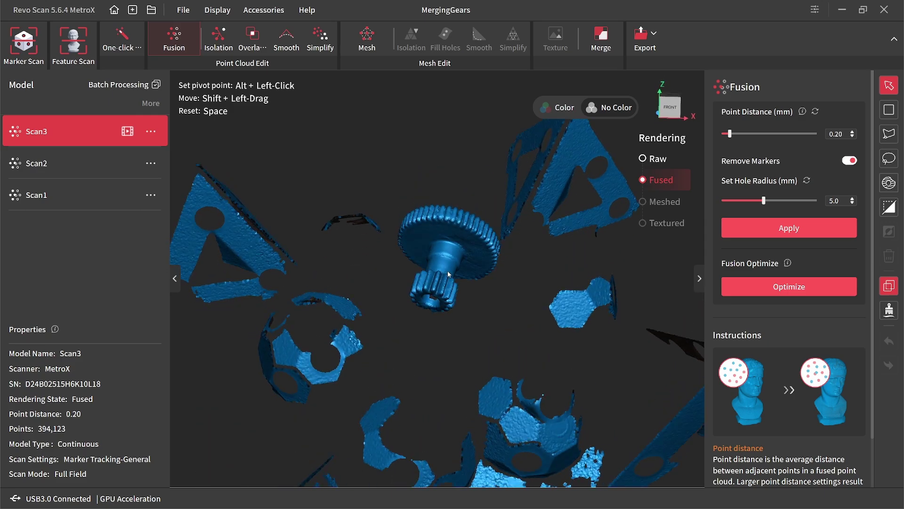
click(773, 292)
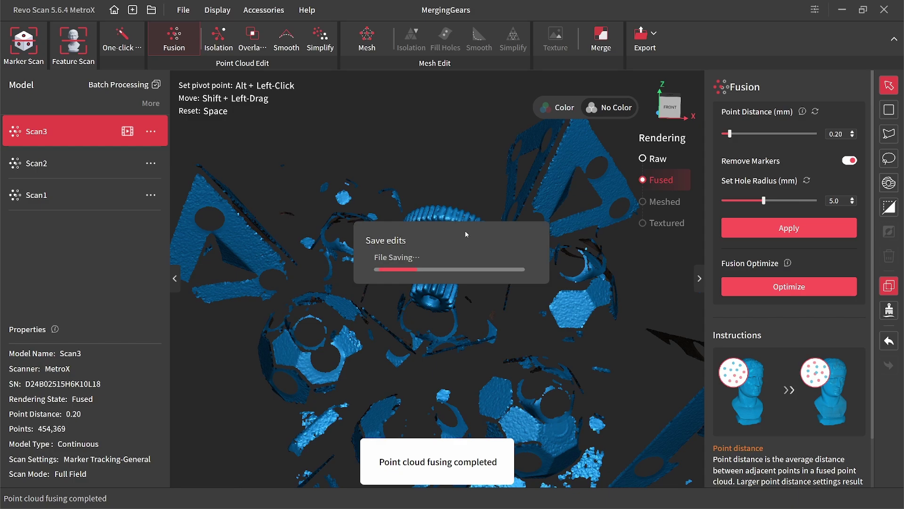
drag(465, 230, 431, 320)
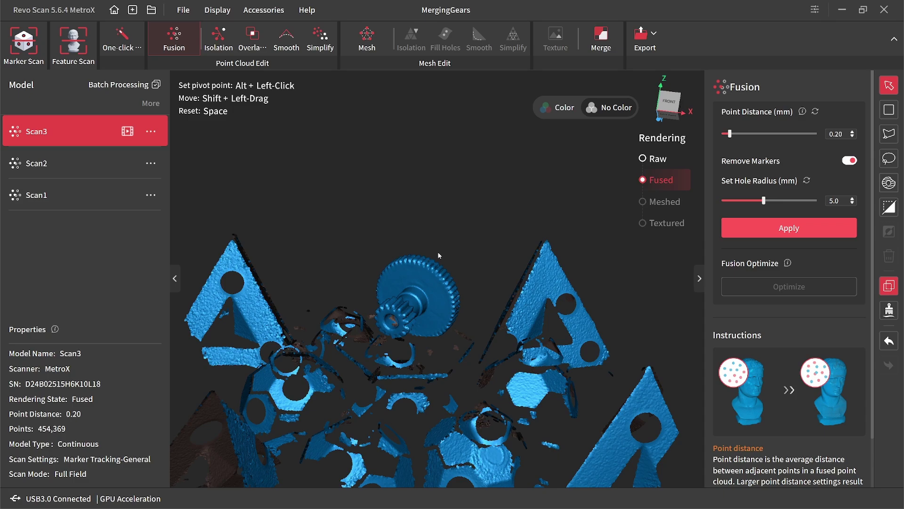
drag(438, 256, 472, 315)
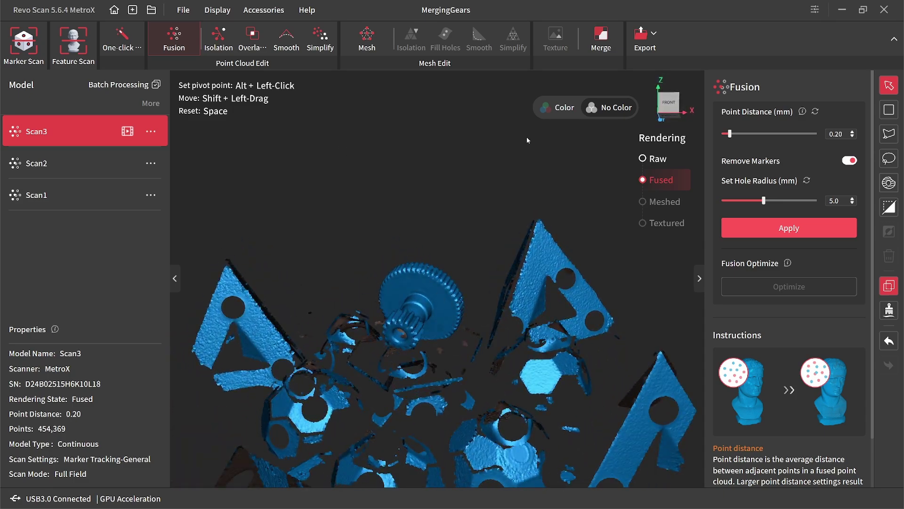
Outline the Scan3 gear with a polygon selection, invert the selection and delete the surrounding fixture and marker points.
click(217, 10)
click(245, 73)
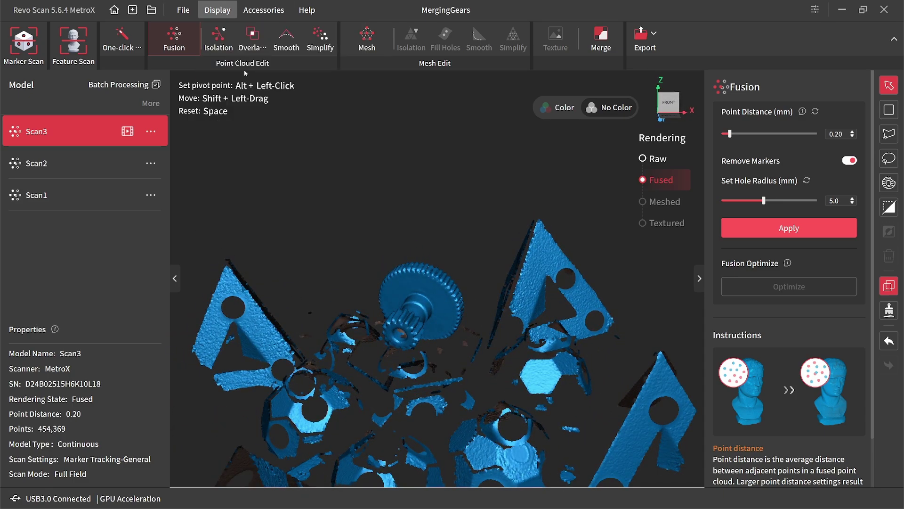
click(889, 133)
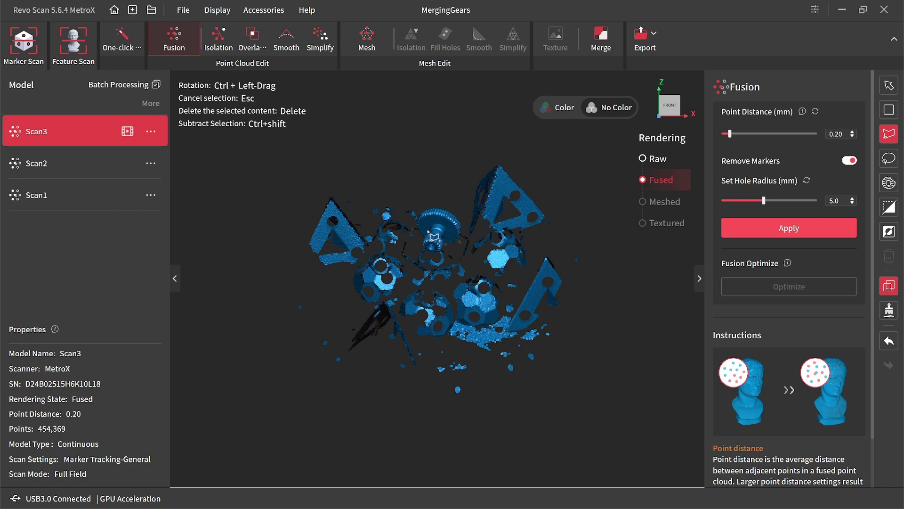
ctrl+drag(431, 235, 448, 315)
scroll(449, 301, up, 5)
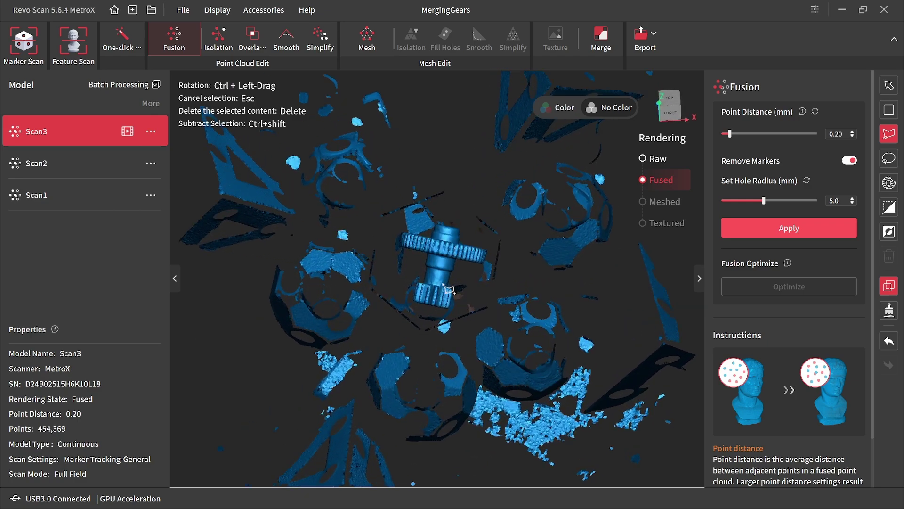
scroll(449, 288, up, 2)
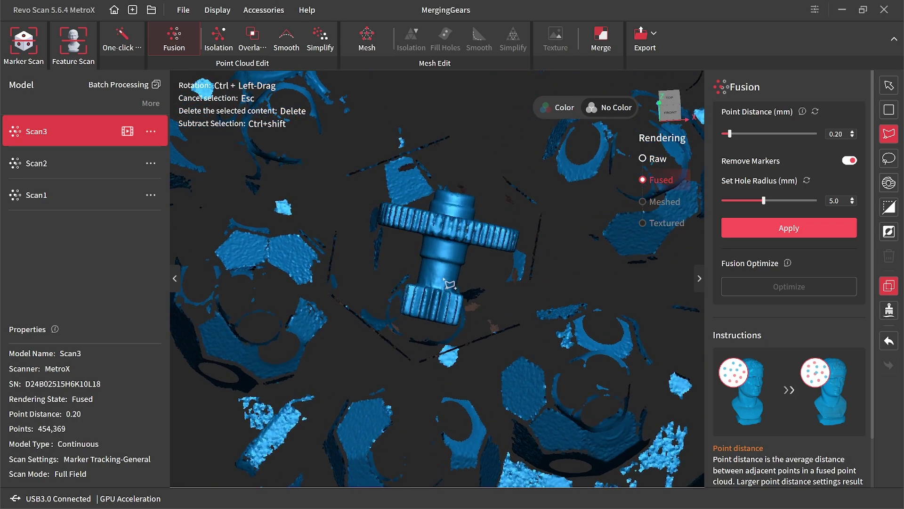
click(467, 332)
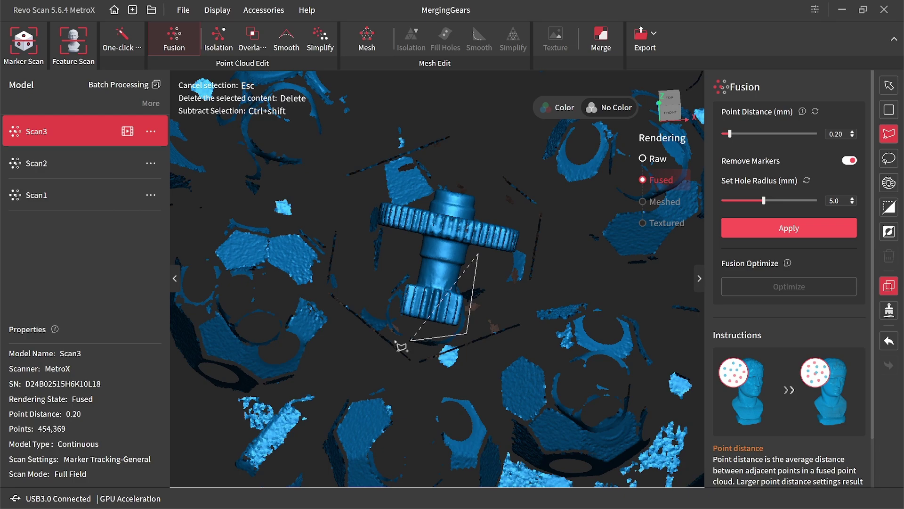
click(375, 317)
click(411, 240)
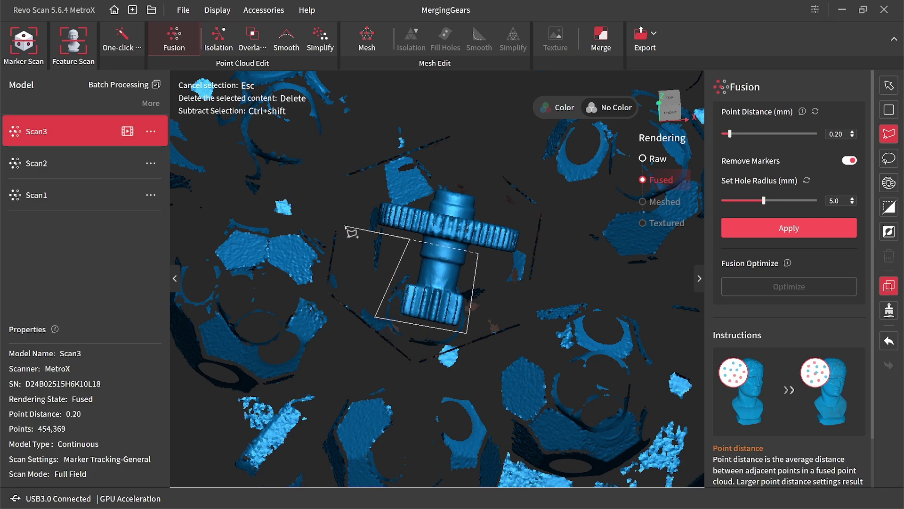
click(442, 158)
click(530, 183)
click(545, 242)
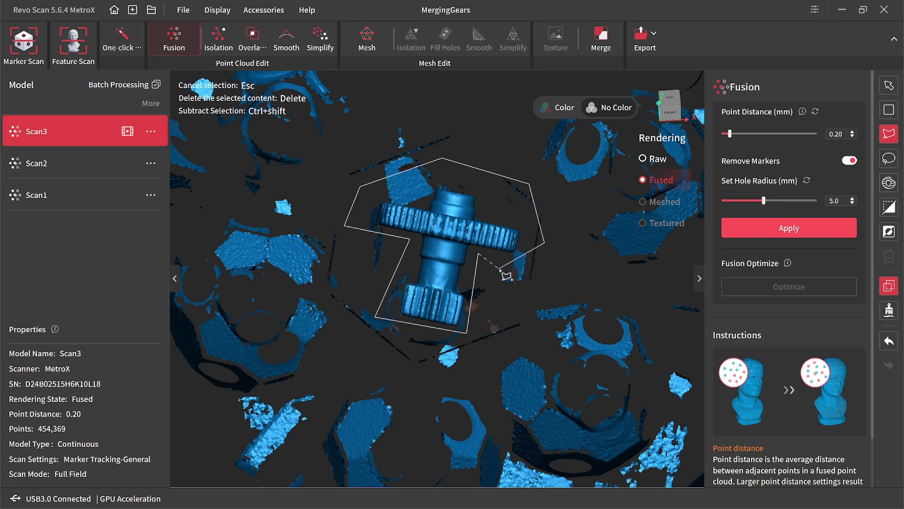
double_click(509, 272)
key(ctrl+i)
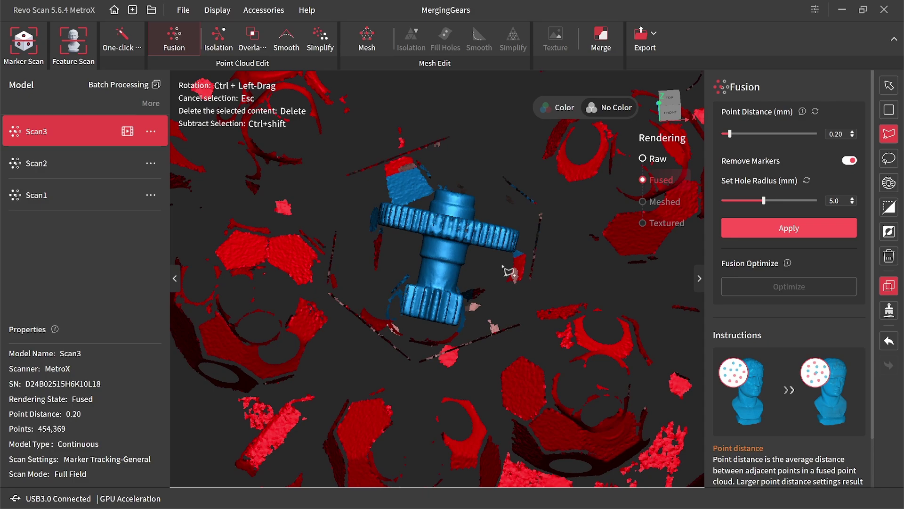
key(Delete)
mouse_move(509, 269)
ctrl+mouse_down()
mouse_move(483, 229)
mouse_move(474, 285)
ctrl+mouse_up()
key(Escape)
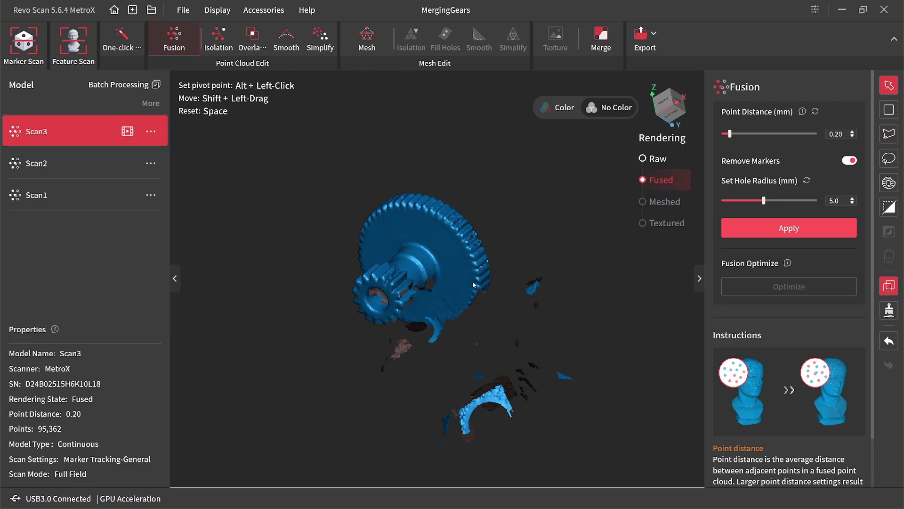
Polygon-select the ragged underside of the small gear and shaft together with the loose fragments below the gear, and delete them.
drag(554, 309, 461, 223)
click(888, 133)
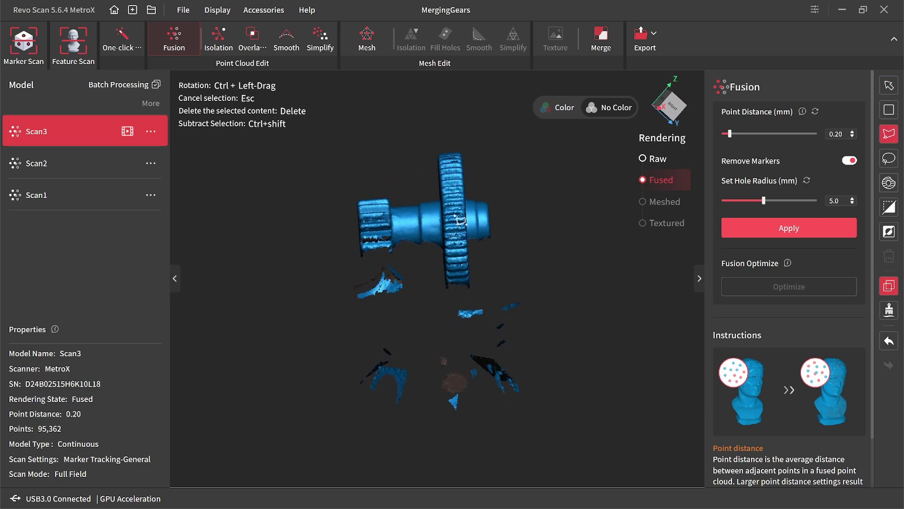
ctrl+drag(460, 220, 397, 289)
scroll(397, 289, up, 1)
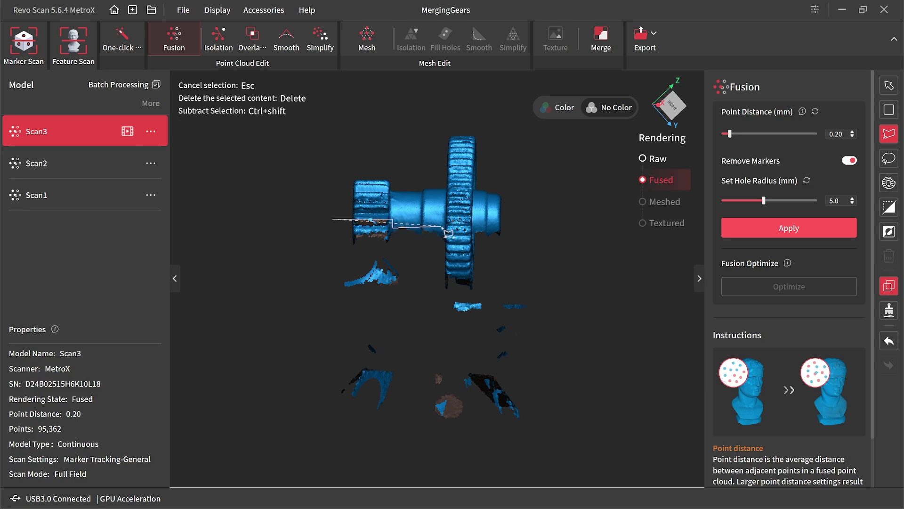
click(440, 430)
double_click(324, 430)
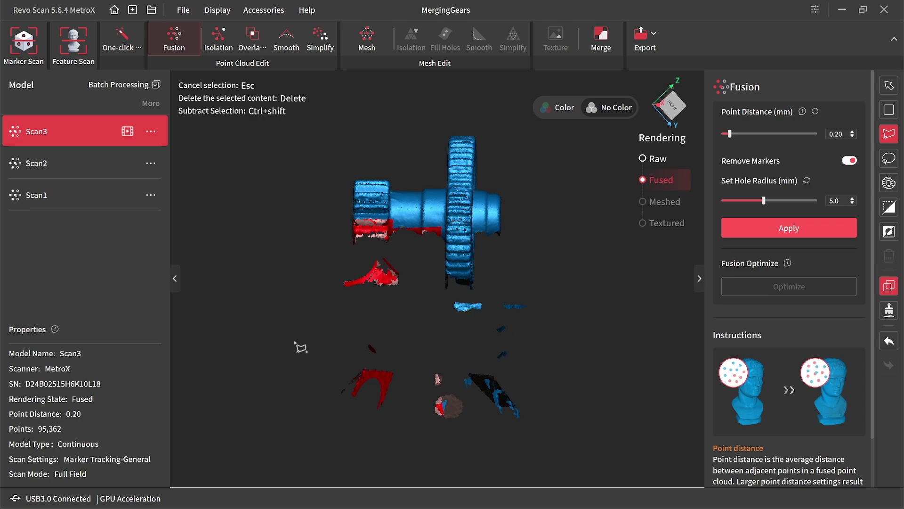
click(477, 228)
click(486, 325)
double_click(588, 336)
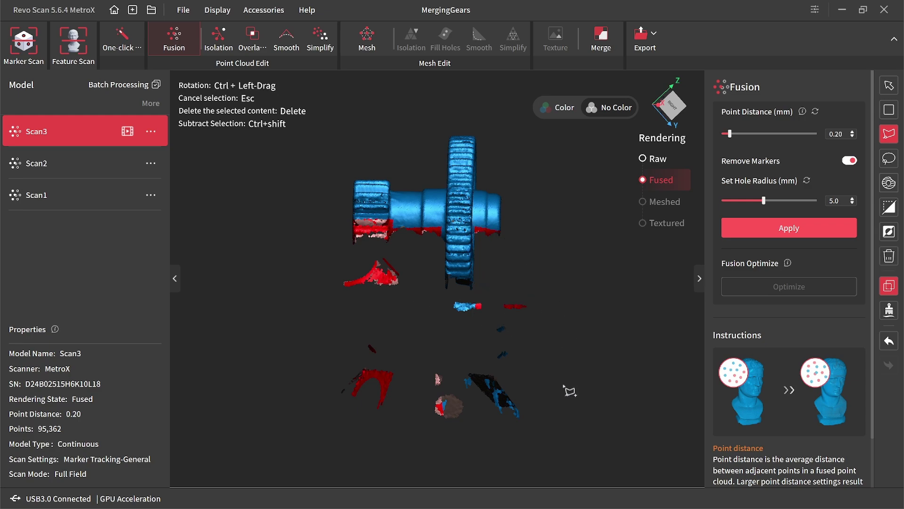
click(570, 401)
click(582, 304)
click(339, 294)
click(307, 406)
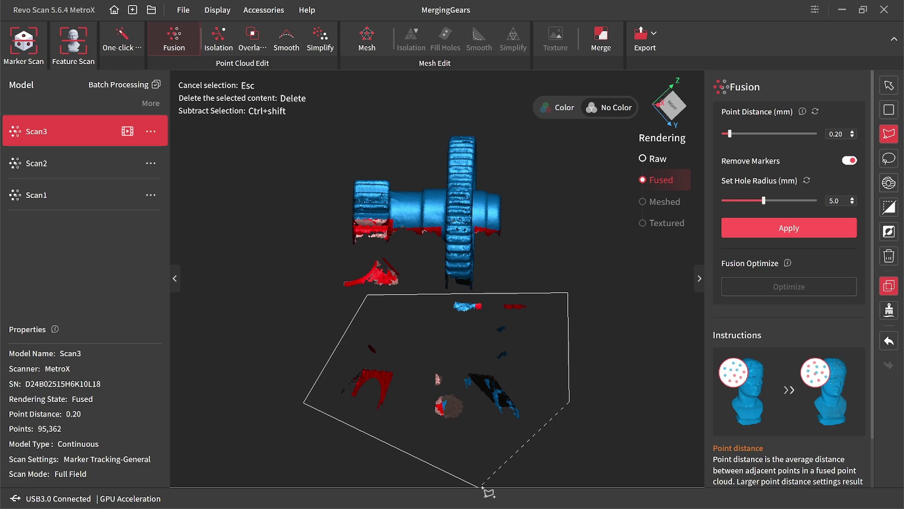
click(489, 492)
double_click(570, 462)
key(Delete)
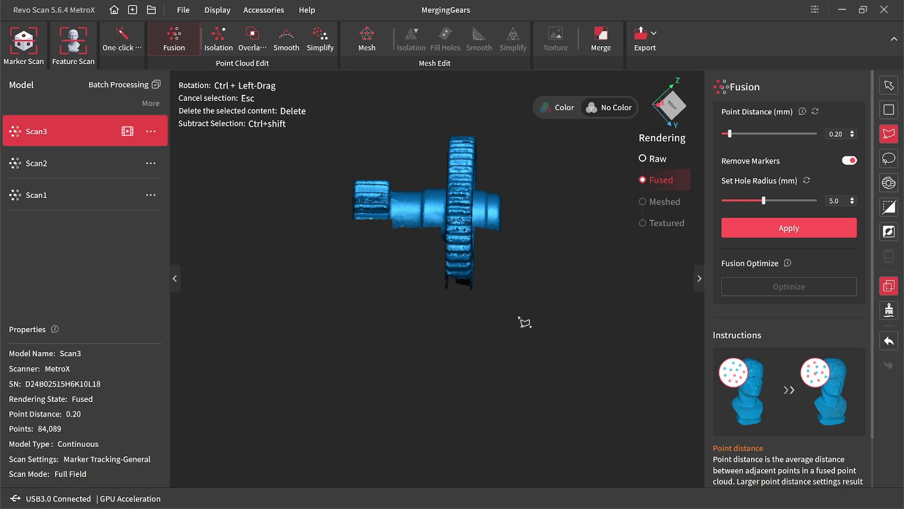
Examine the trimmed Scan3 gear from several sides for incomplete teeth and poorly captured surfaces.
ctrl+drag(524, 322, 453, 264)
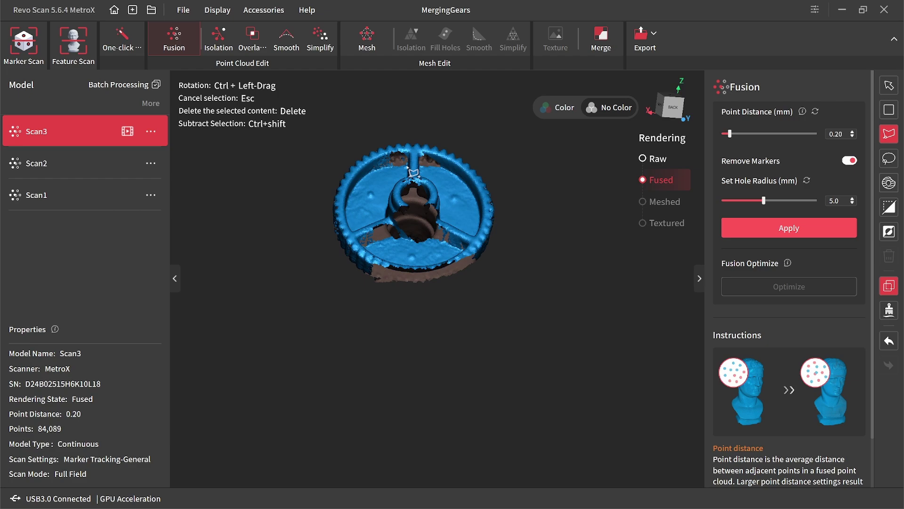
ctrl+drag(414, 173, 533, 290)
ctrl+drag(504, 254, 490, 204)
ctrl+drag(437, 270, 540, 243)
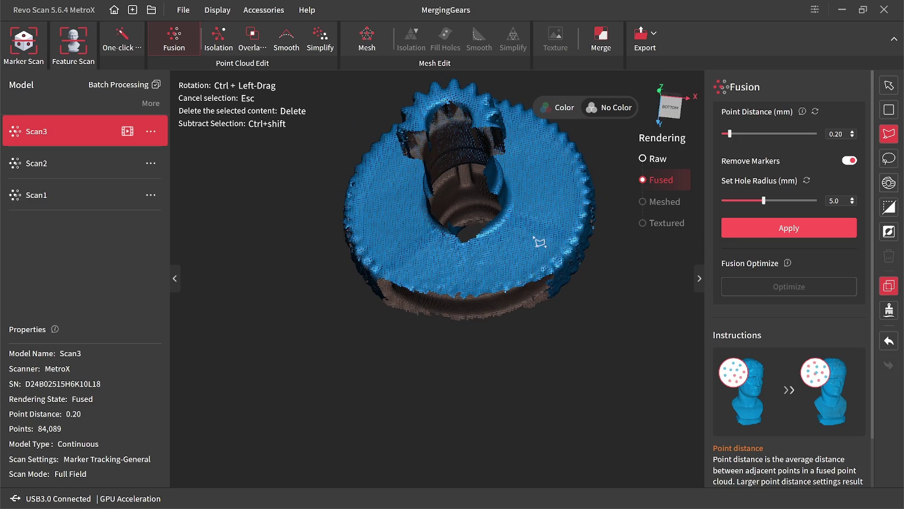
ctrl+drag(486, 216, 408, 272)
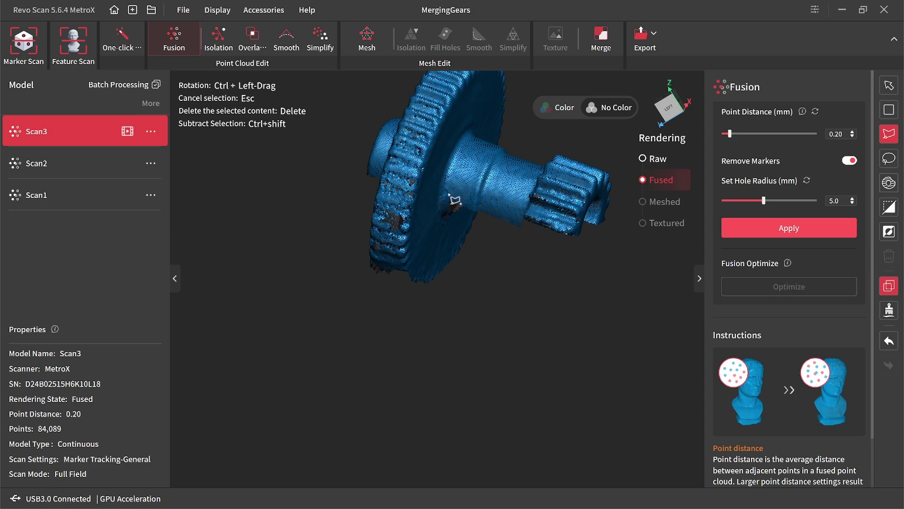
ctrl+drag(451, 197, 396, 255)
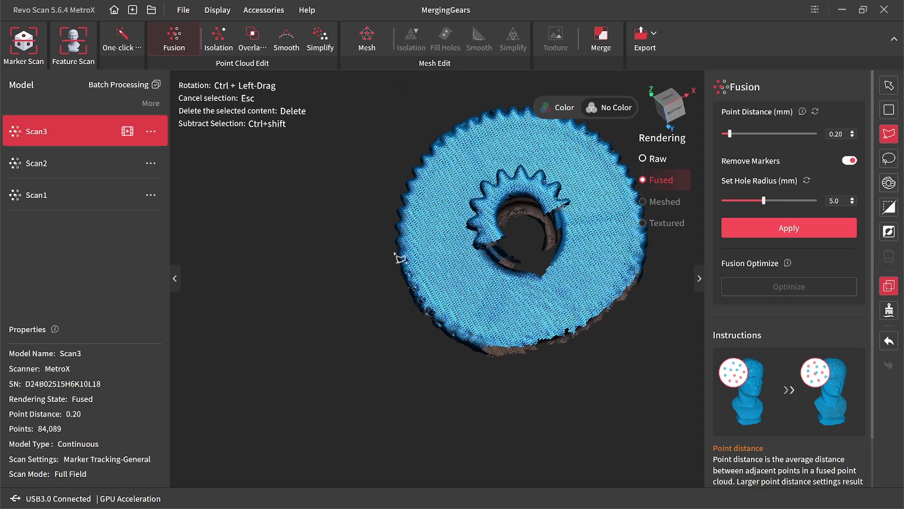
Polygon-select the poorly captured tooth edges along one side of the Scan3 large gear's rim and delete them.
scroll(395, 279, up, 5)
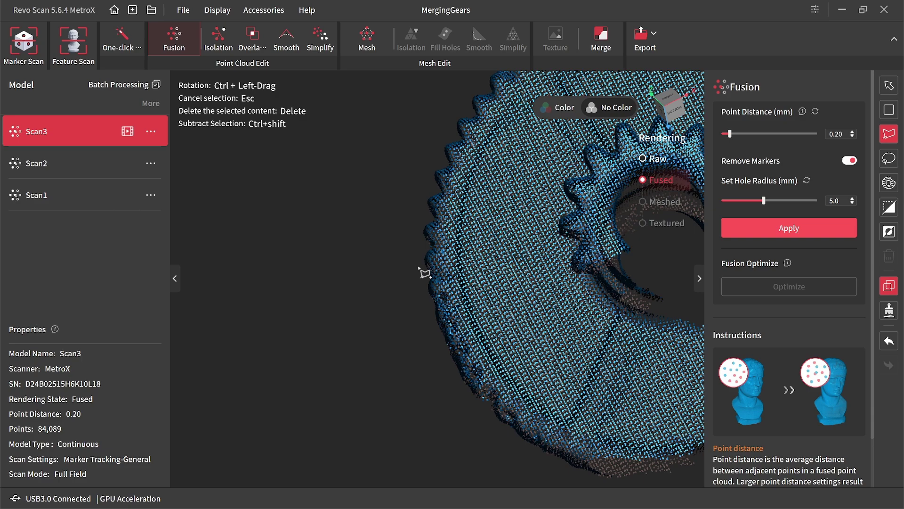
click(418, 267)
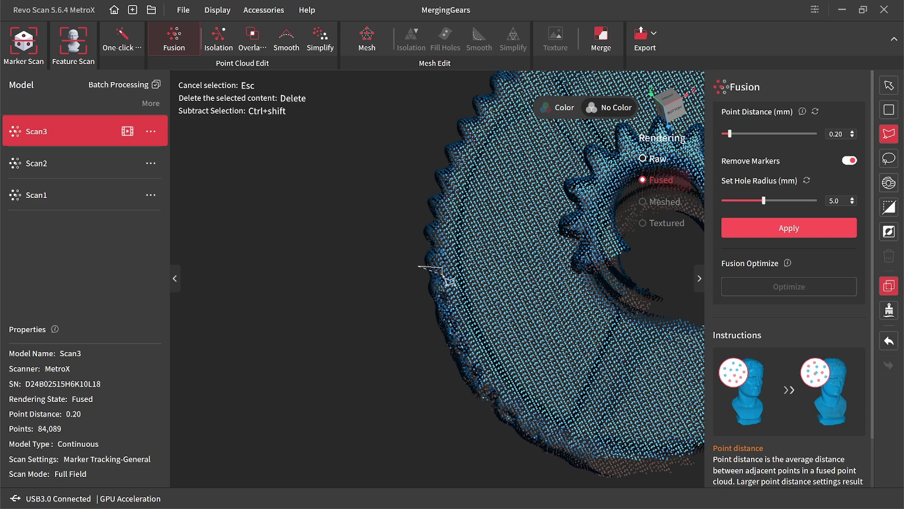
double_click(425, 295)
scroll(471, 325, down, 3)
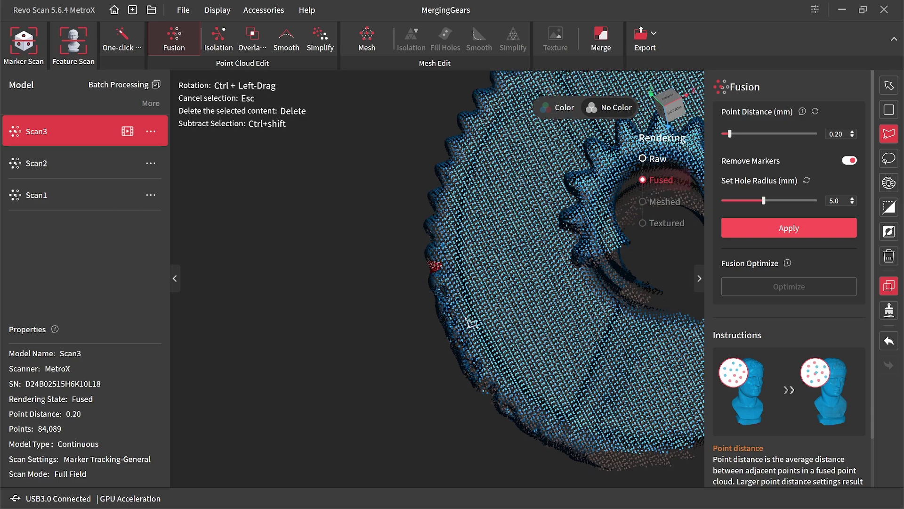
scroll(468, 313, down, 2)
scroll(470, 311, down, 4)
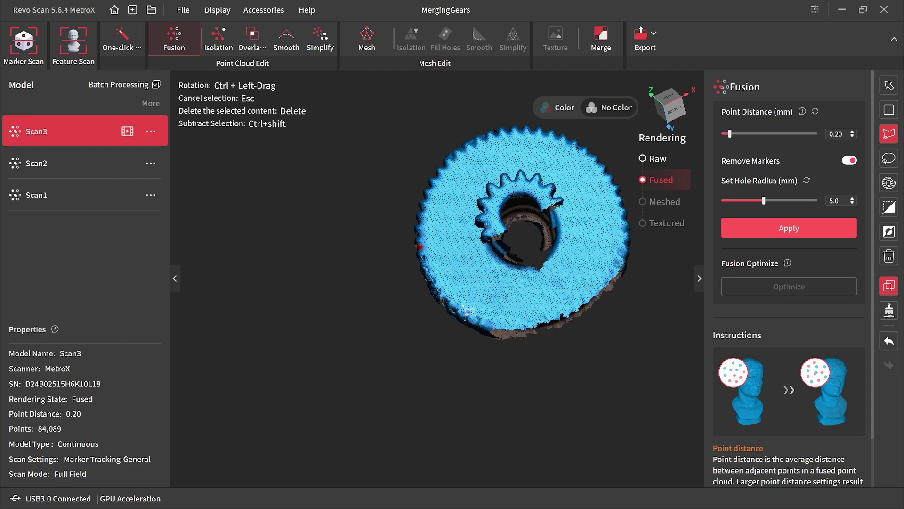
click(415, 270)
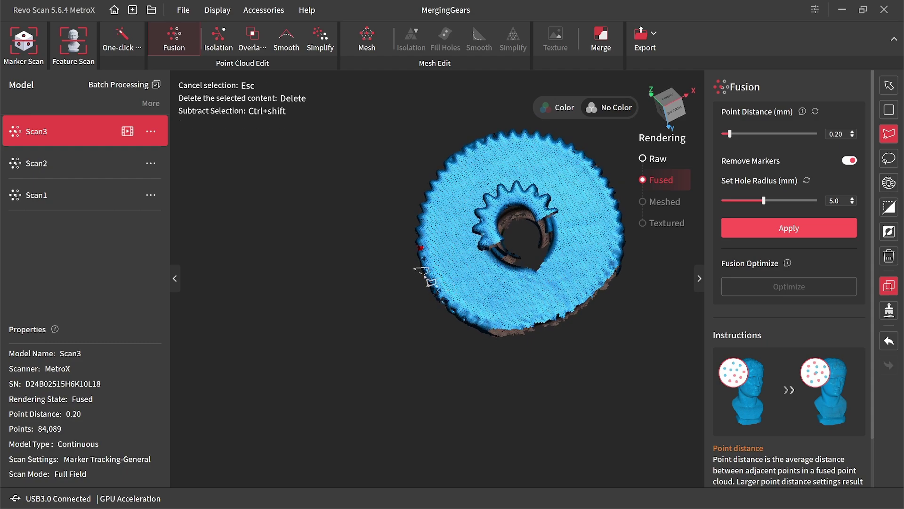
double_click(429, 278)
click(427, 271)
double_click(406, 262)
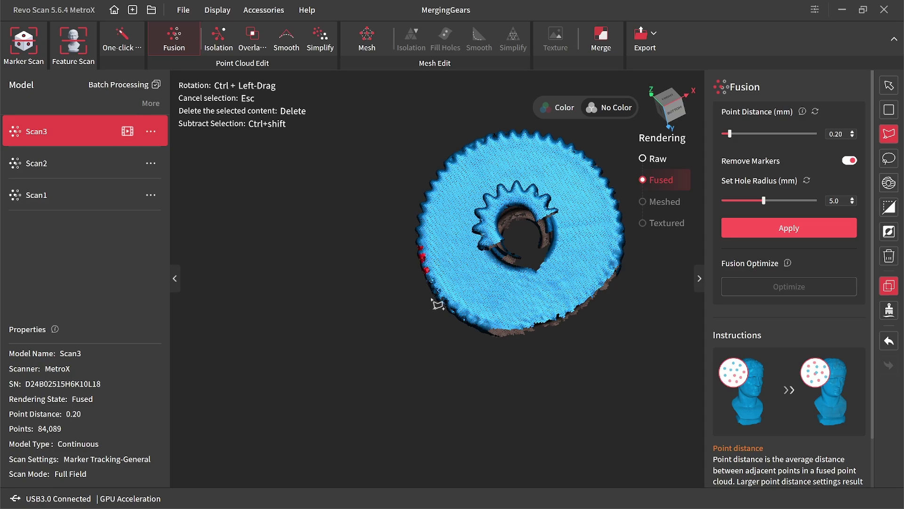
key(Delete)
Polygon-select the remaining ragged teeth along the lower rim and bottom edge of the Scan3 large gear, and delete them.
scroll(436, 301, up, 3)
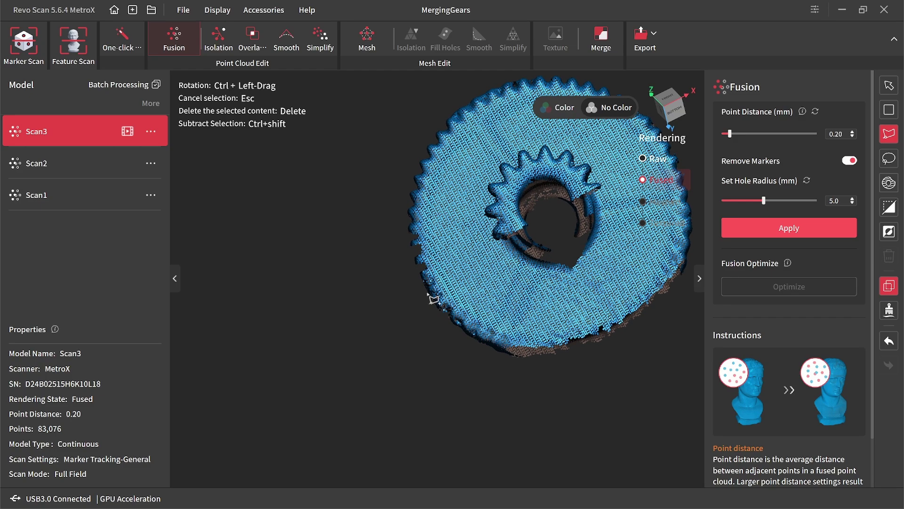
click(418, 282)
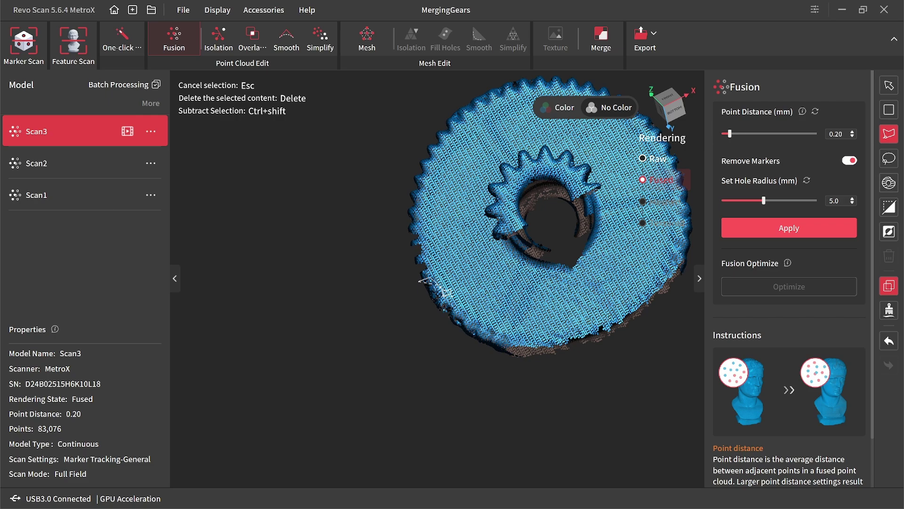
double_click(419, 304)
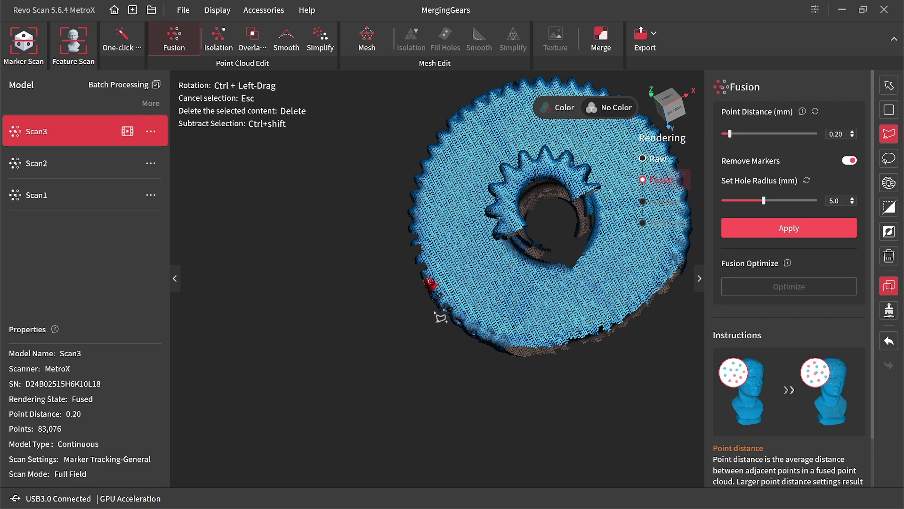
ctrl+drag(480, 327, 468, 320)
click(424, 290)
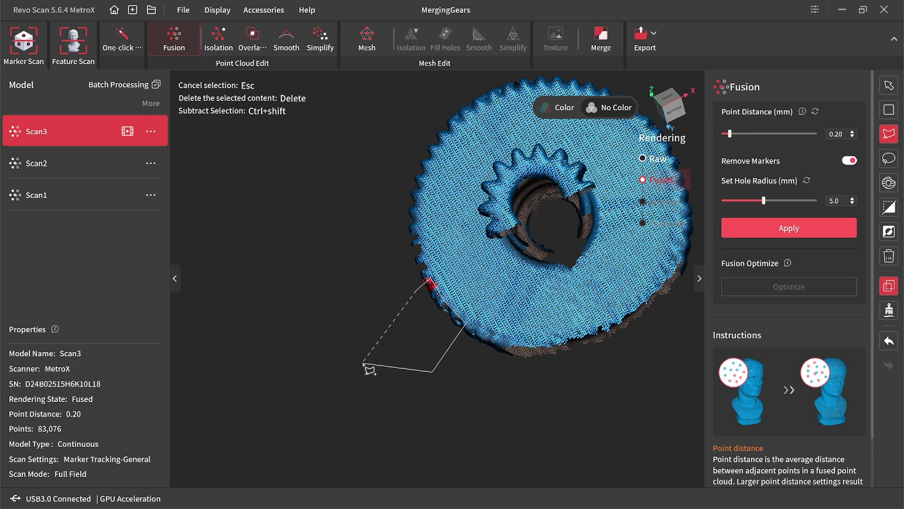
double_click(370, 372)
ctrl+drag(448, 269, 621, 269)
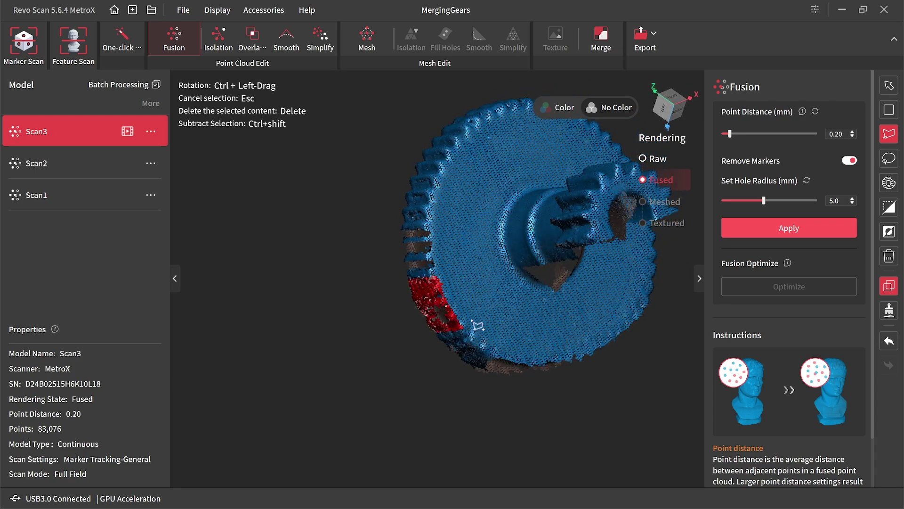
ctrl+drag(478, 325, 442, 255)
click(442, 255)
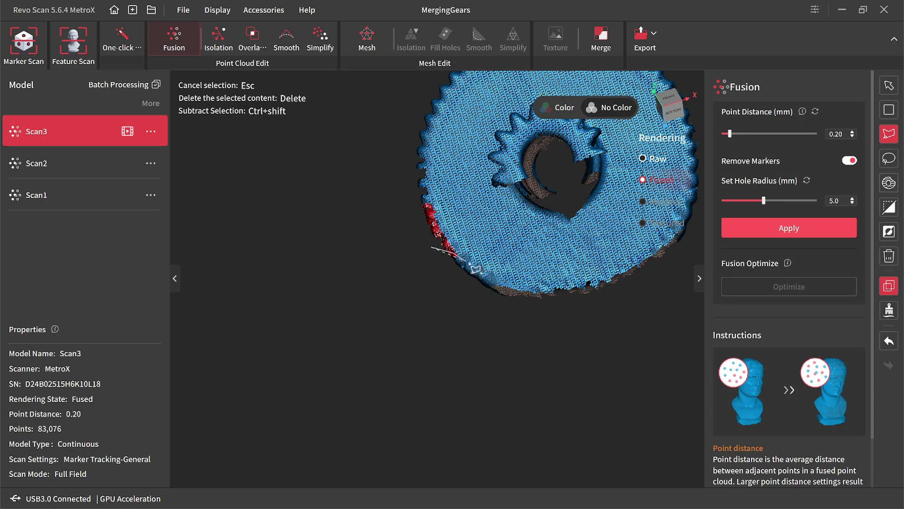
click(523, 302)
double_click(426, 351)
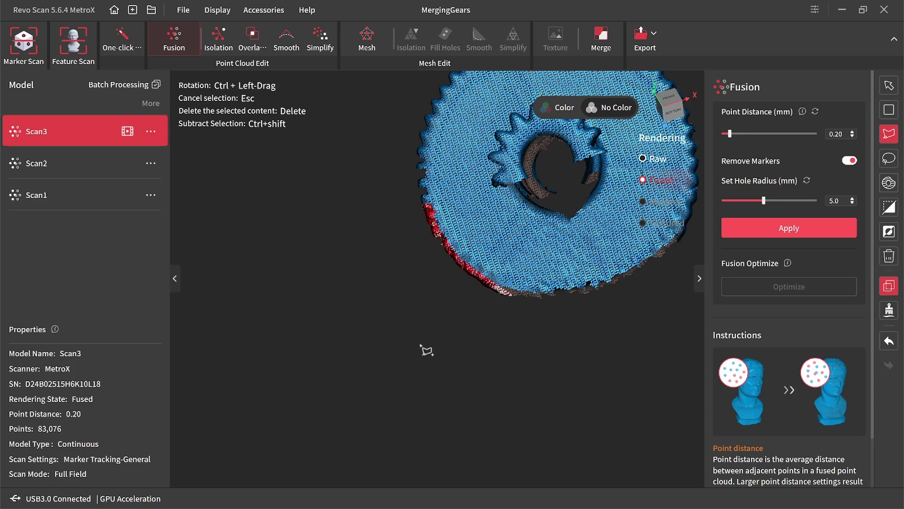
ctrl+drag(547, 315, 558, 306)
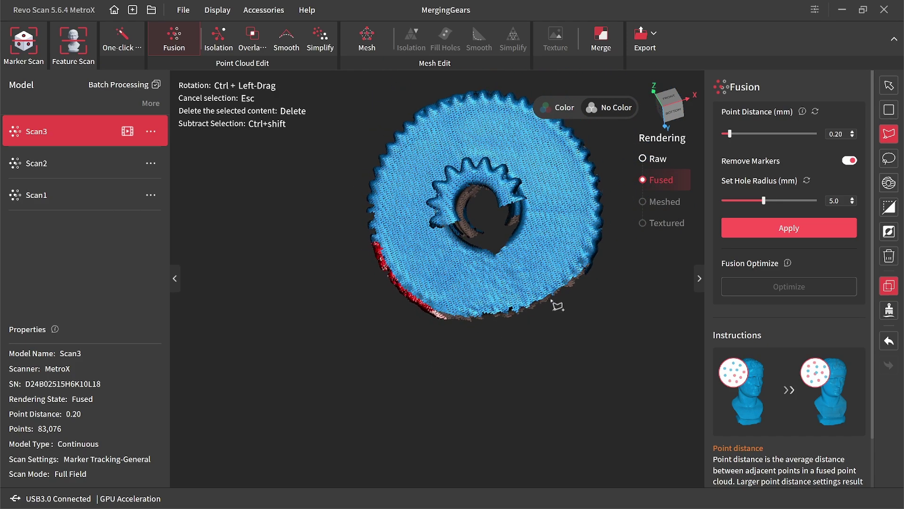
click(595, 294)
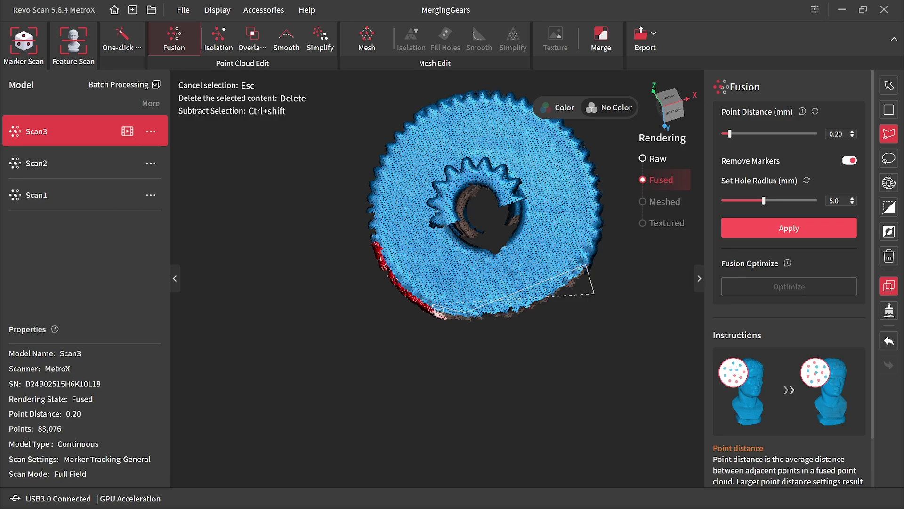
double_click(561, 387)
ctrl+drag(561, 387, 403, 289)
key(Delete)
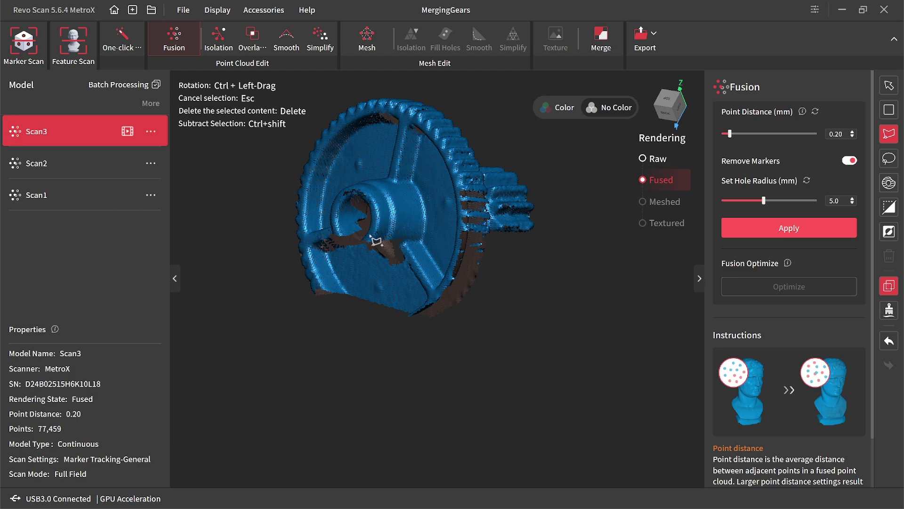
Detect isolated points in the Scan3 cloud at a 15.0% isolation rate and remove them.
click(219, 39)
click(763, 171)
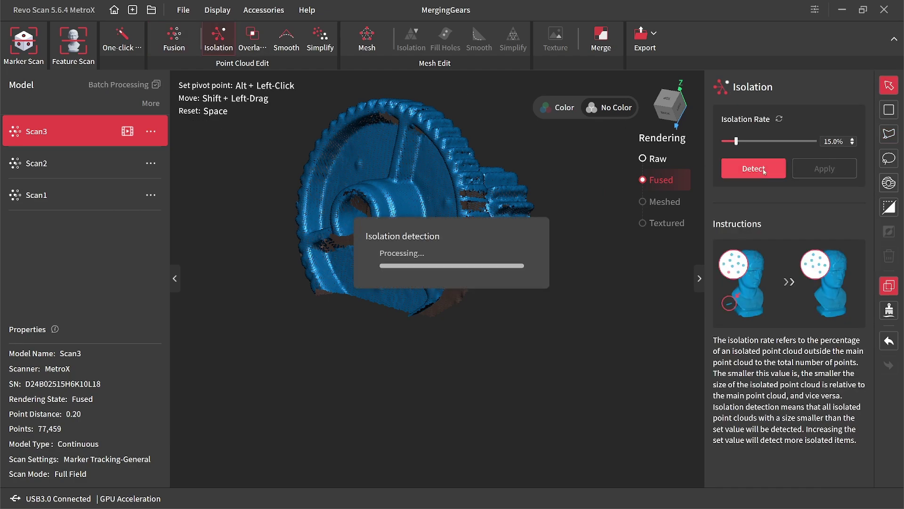
click(816, 167)
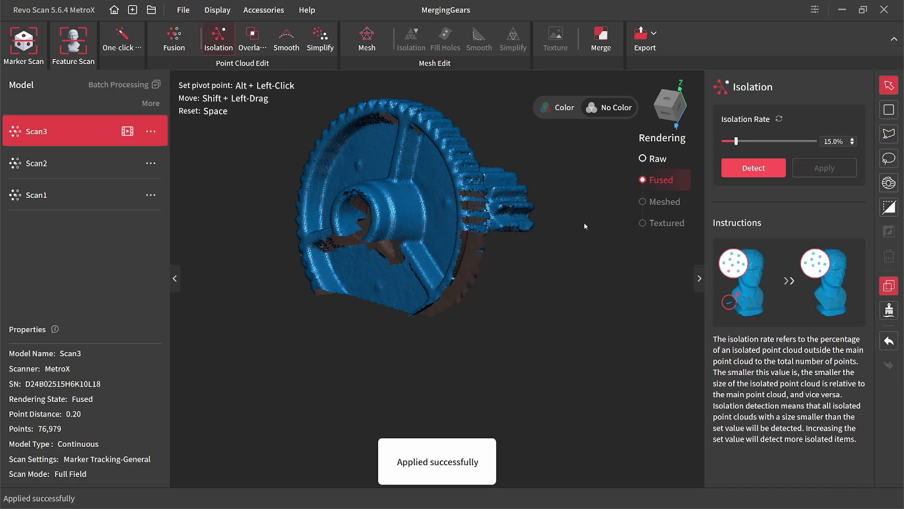
drag(584, 223, 454, 279)
Switch to Scan2, outline its gear with a polygon selection, invert the selection and delete the surrounding fixture and marker points.
click(81, 166)
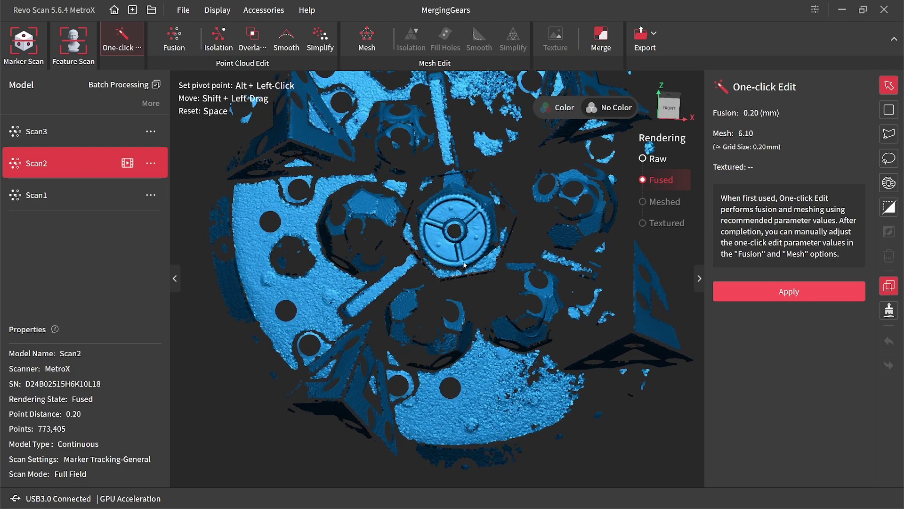
scroll(472, 215, up, 5)
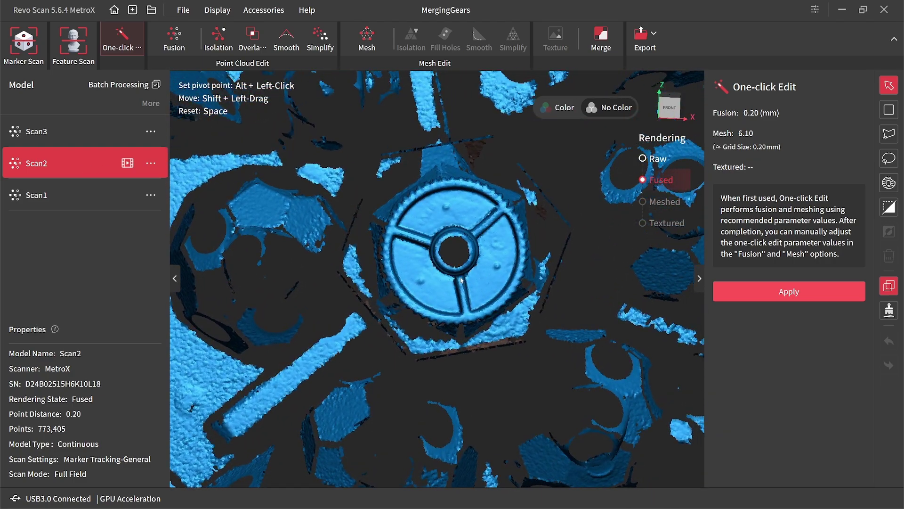
scroll(456, 279, up, 3)
scroll(461, 278, down, 1)
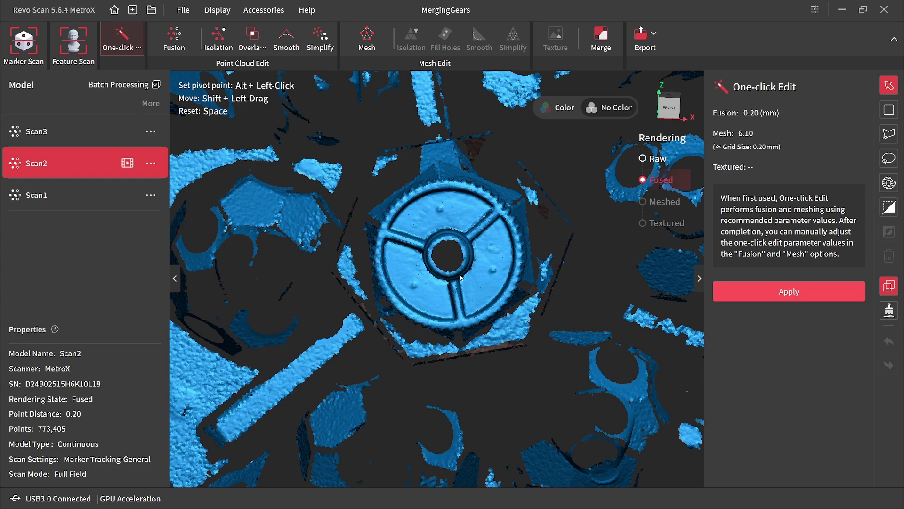
click(889, 136)
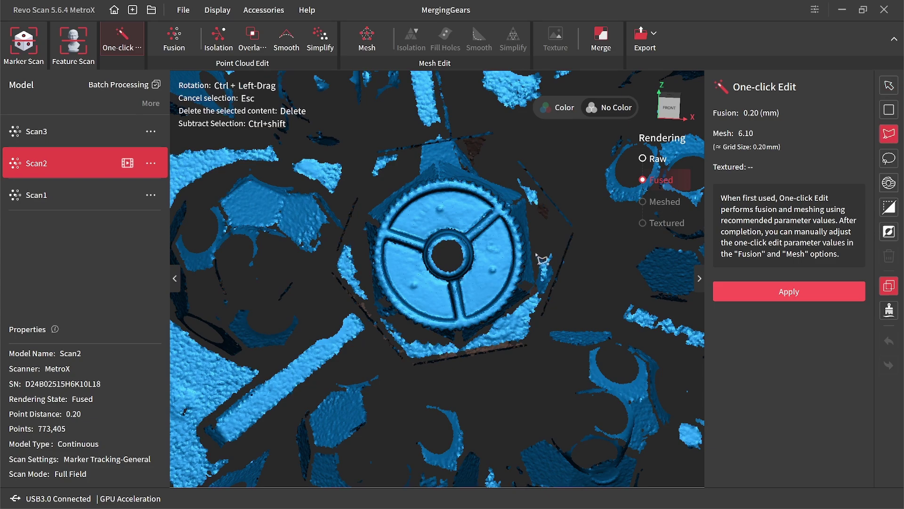
click(524, 200)
click(535, 285)
click(446, 344)
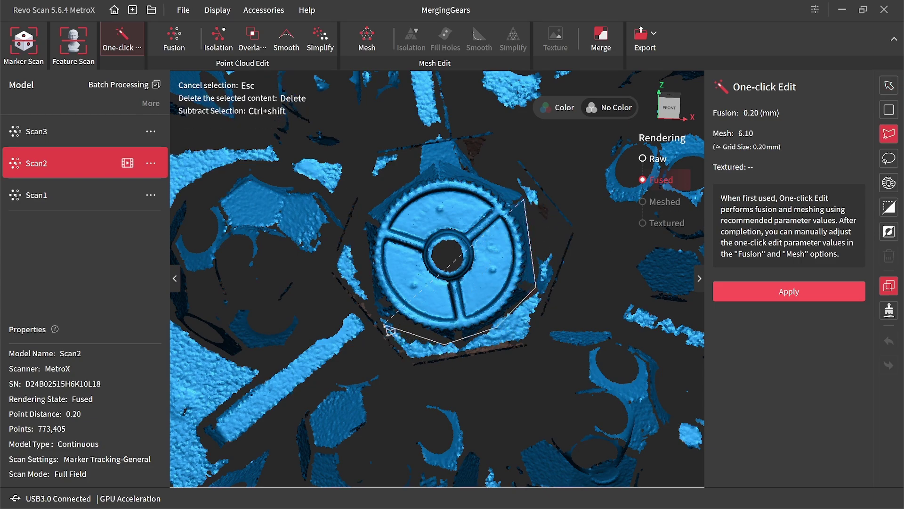
double_click(464, 163)
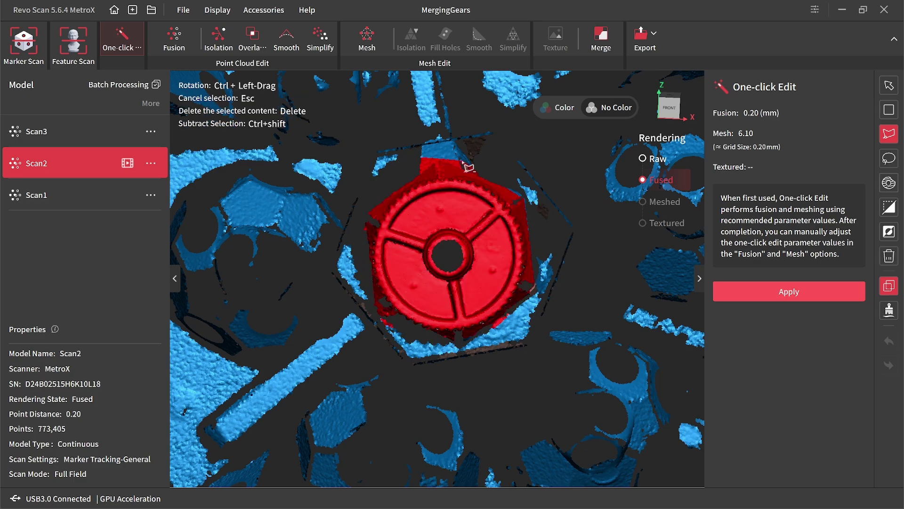
key(ctrl+i)
key(Delete)
Clip away the leftover fixture points below the small gear of Scan2 with a horizontal cutting line.
ctrl+drag(468, 168, 450, 374)
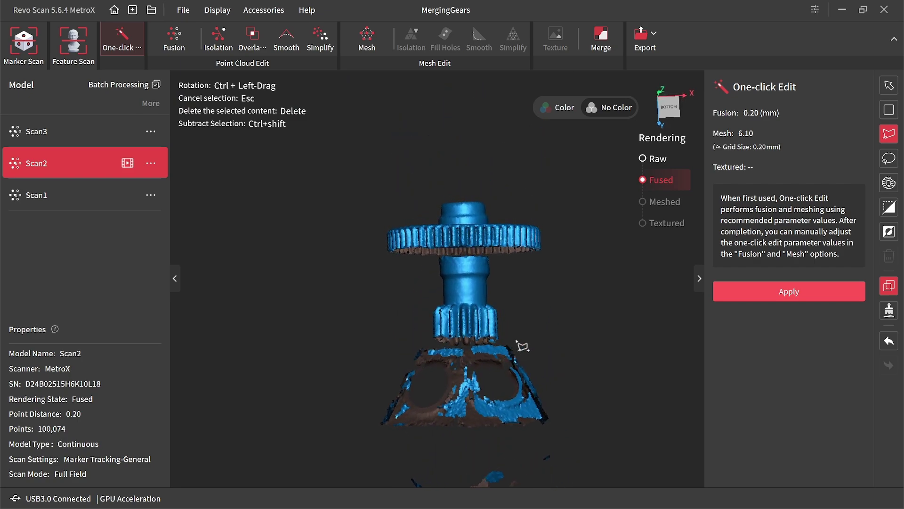
click(889, 206)
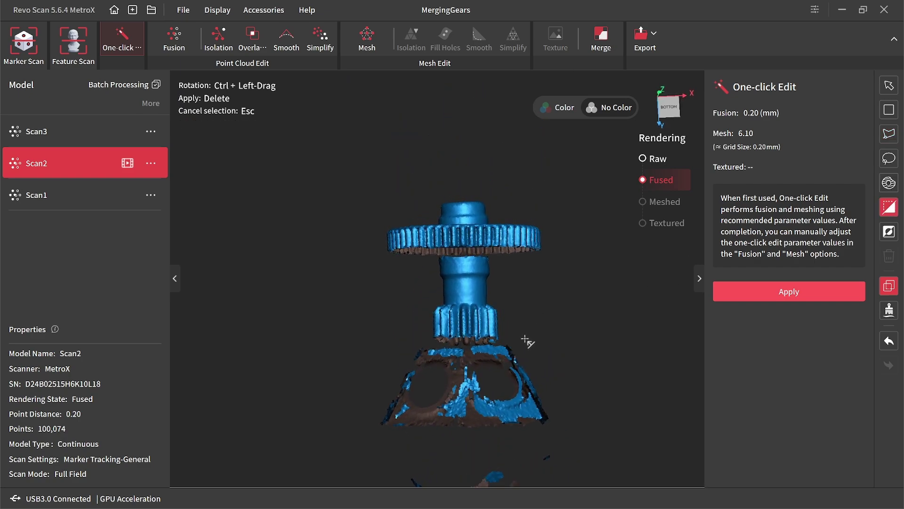
click(360, 351)
key(Delete)
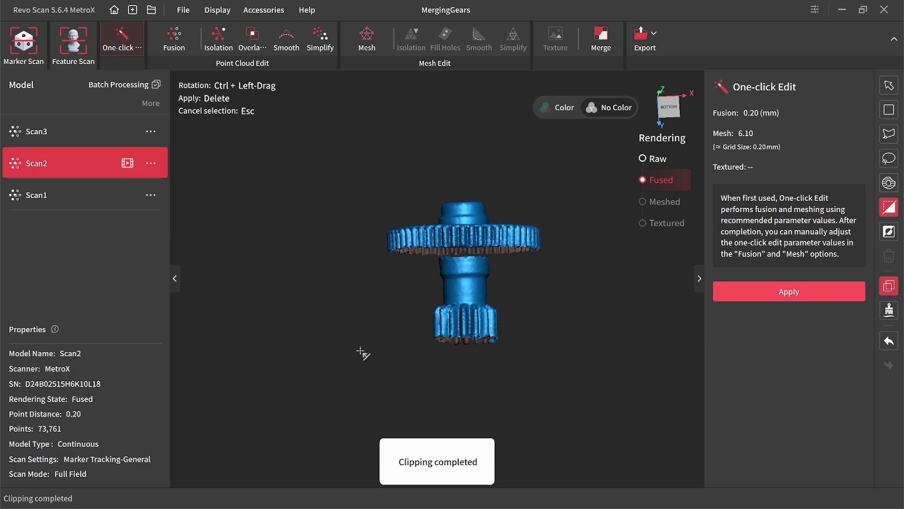
Detect isolated points in the Scan2 cloud at a 15.0% isolation rate and remove them.
click(219, 38)
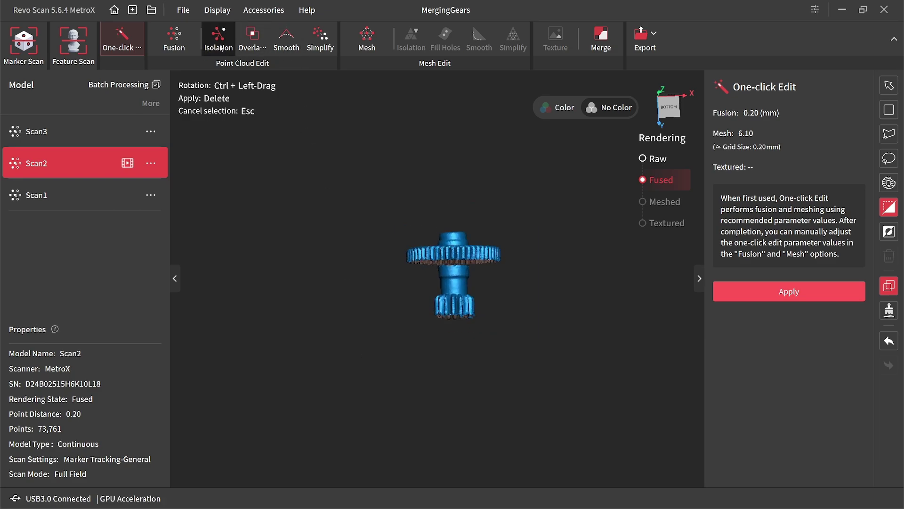
click(754, 168)
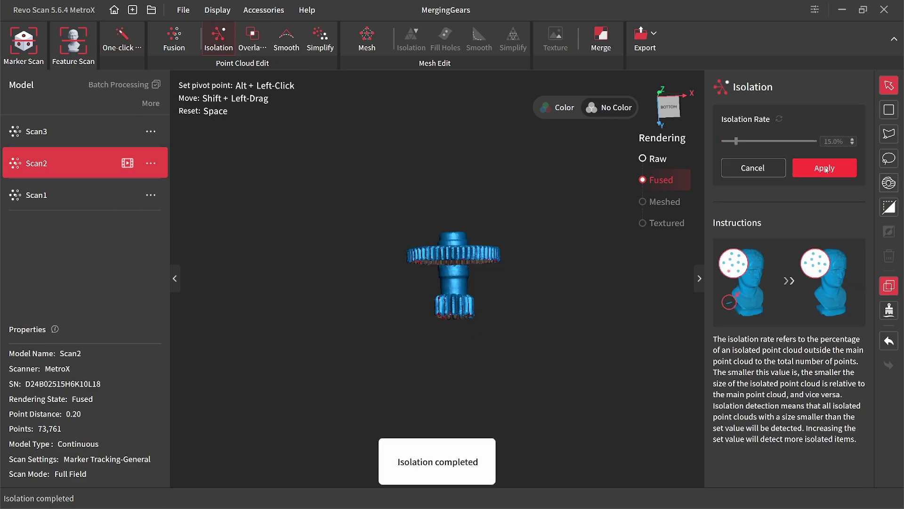
key(Return)
Polygon-select the ragged underside of the Scan2 large gear and the adjoining upper edge of the shaft, and delete the points.
scroll(510, 278, up, 5)
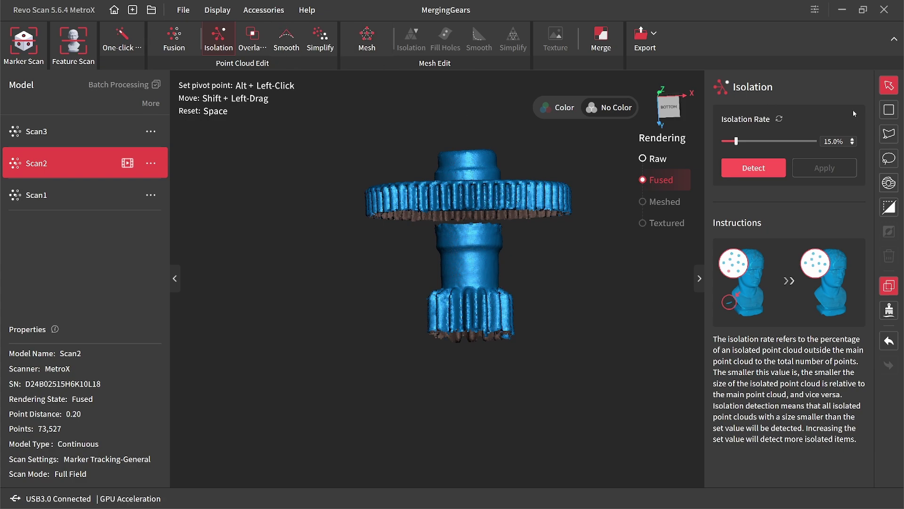
click(888, 134)
ctrl+drag(486, 222, 486, 226)
scroll(494, 233, up, 2)
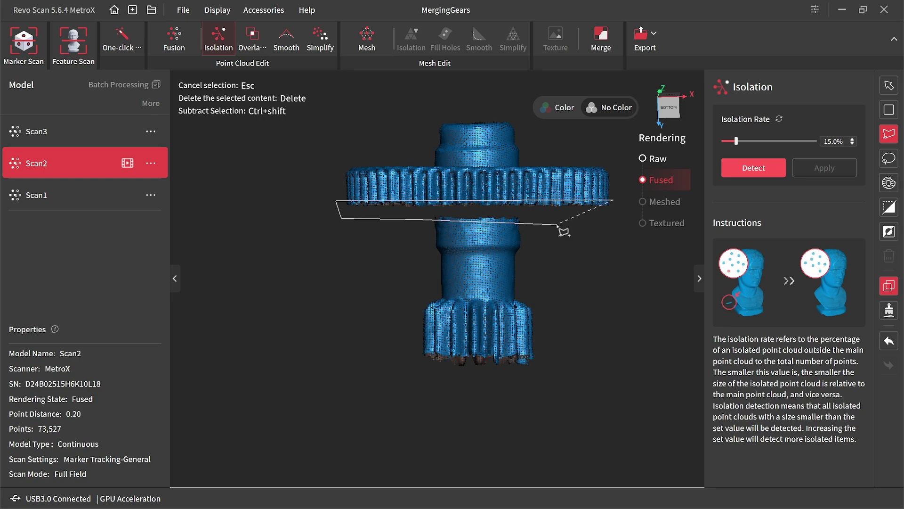
double_click(614, 224)
middle_drag(520, 378, 522, 375)
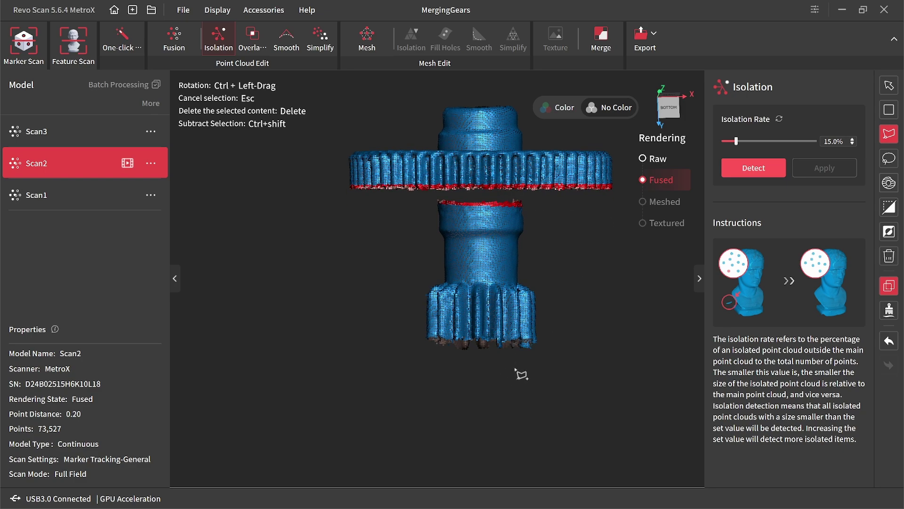
key(Delete)
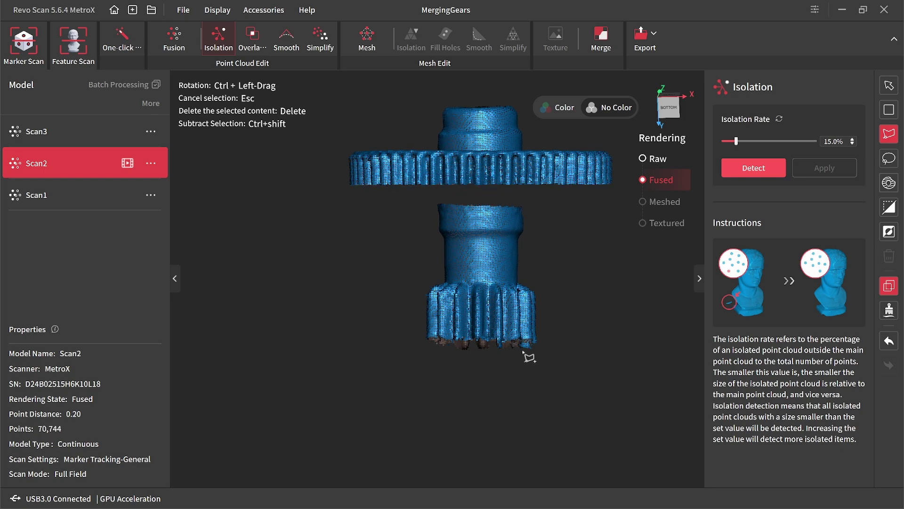
Polygon-select the ragged lower edge of the small gear in Scan2 and delete the points.
click(557, 359)
click(536, 331)
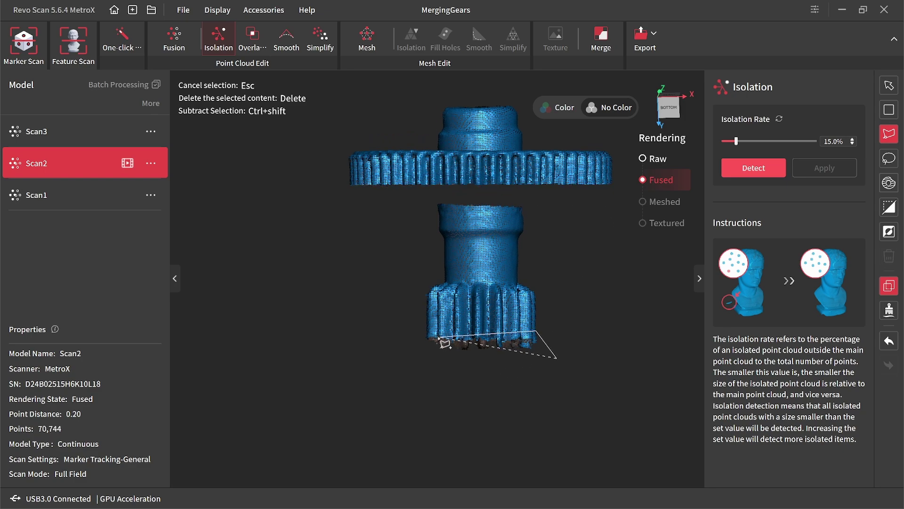
click(415, 334)
double_click(502, 403)
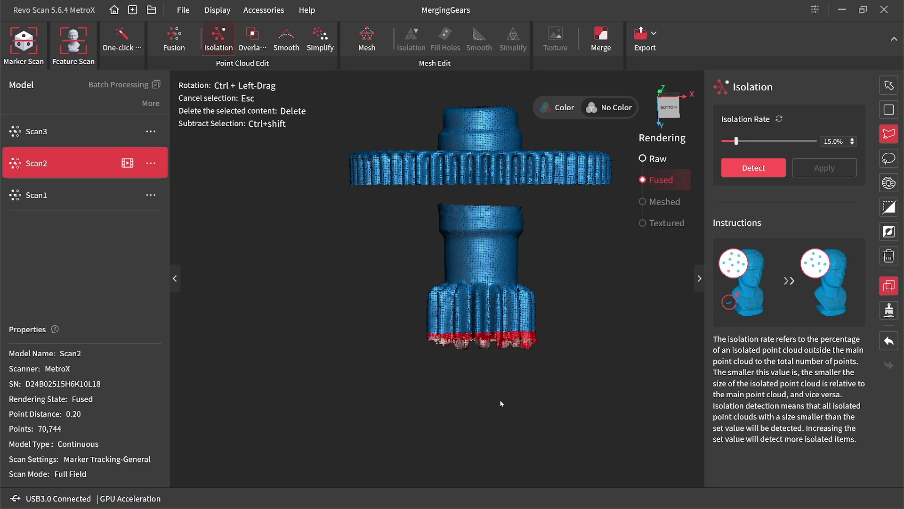
key(Delete)
ctrl+drag(492, 275, 441, 319)
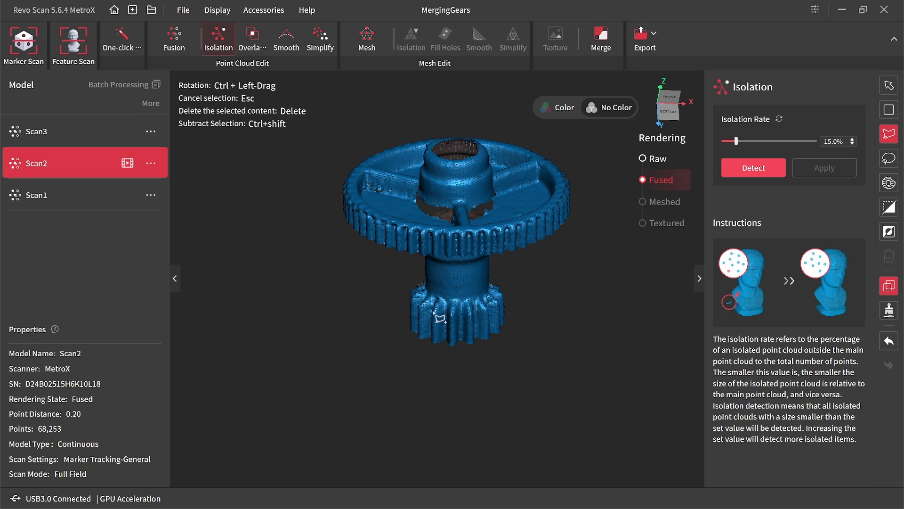
Switch to Scan1, outline its gear with a polygon selection, invert the selection and delete the surrounding fixture and marker points.
click(67, 194)
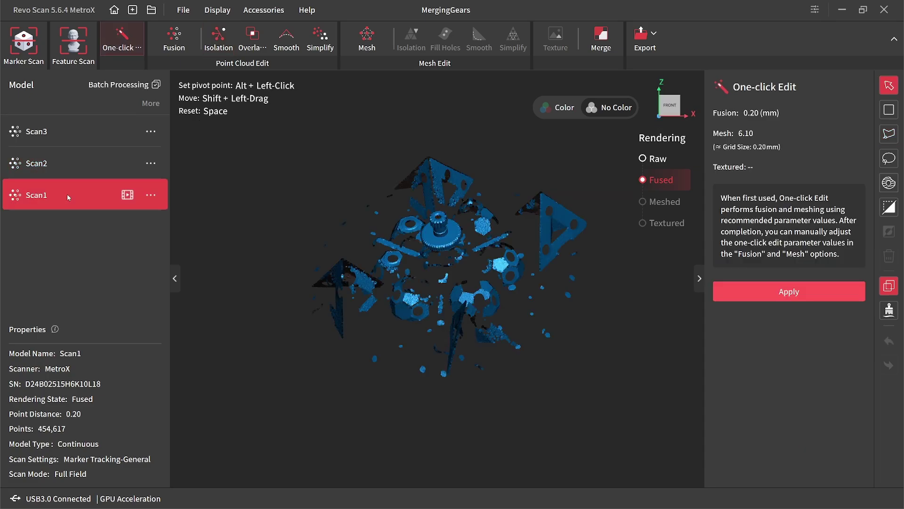
scroll(428, 241, up, 10)
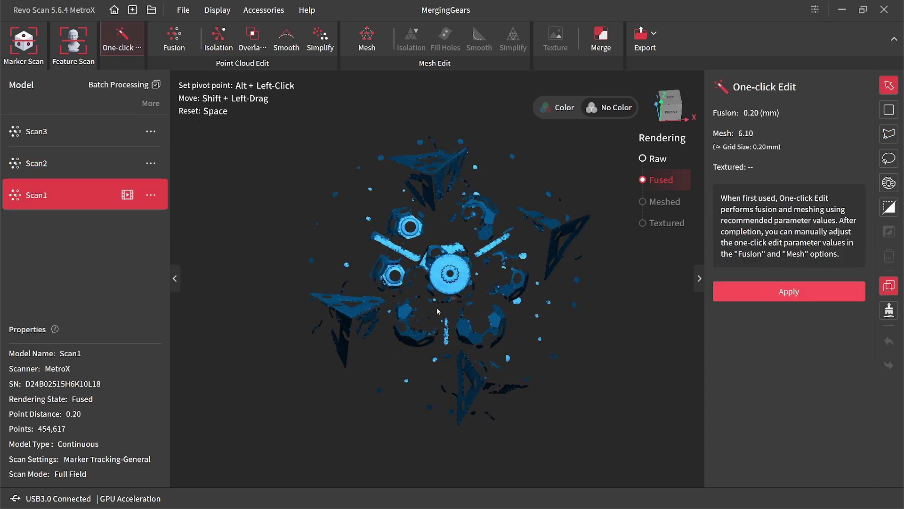
drag(447, 298, 563, 249)
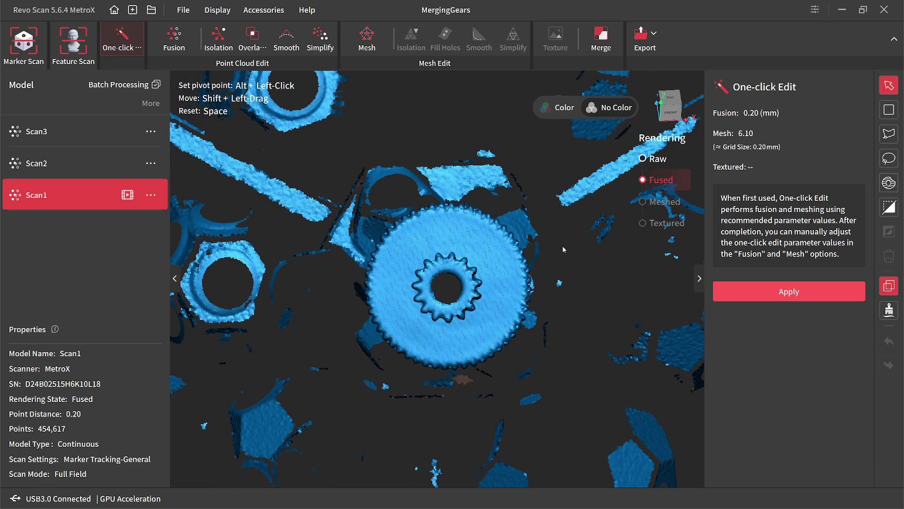
click(889, 134)
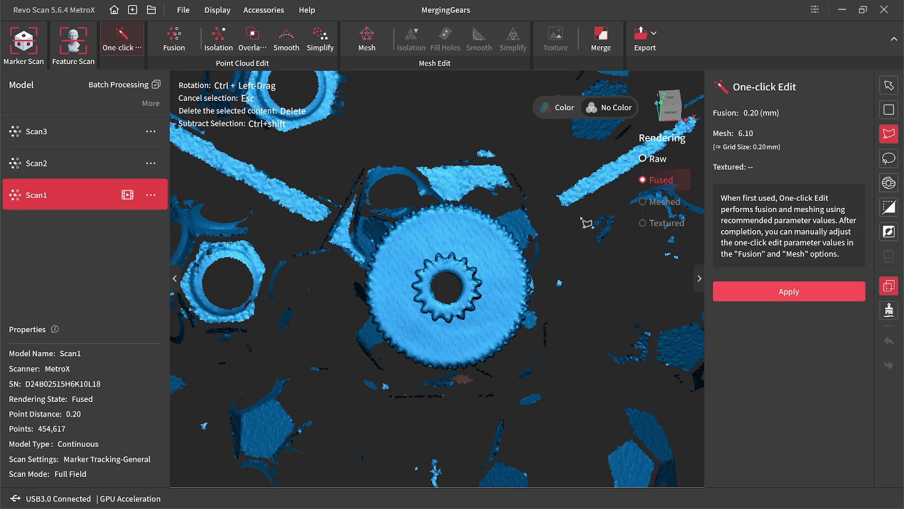
click(535, 188)
click(552, 347)
click(525, 375)
click(400, 405)
click(340, 289)
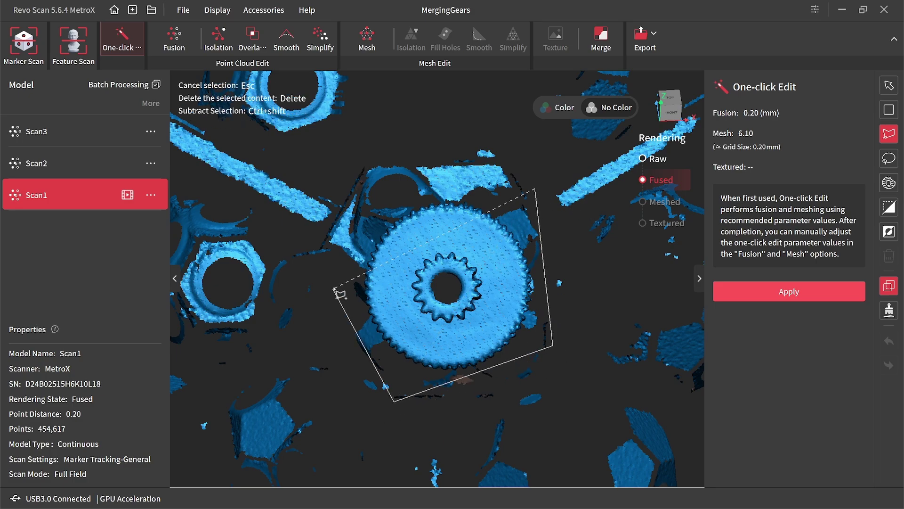
double_click(356, 204)
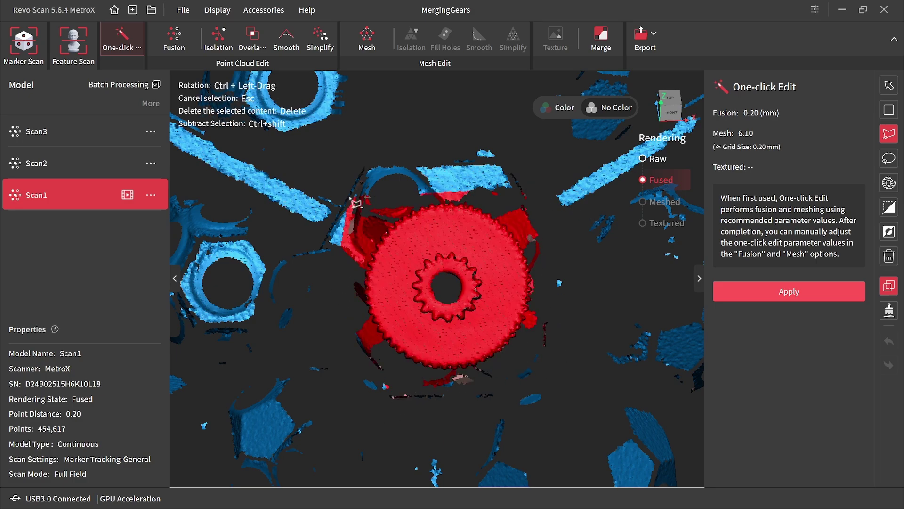
key(ctrl+i)
key(Delete)
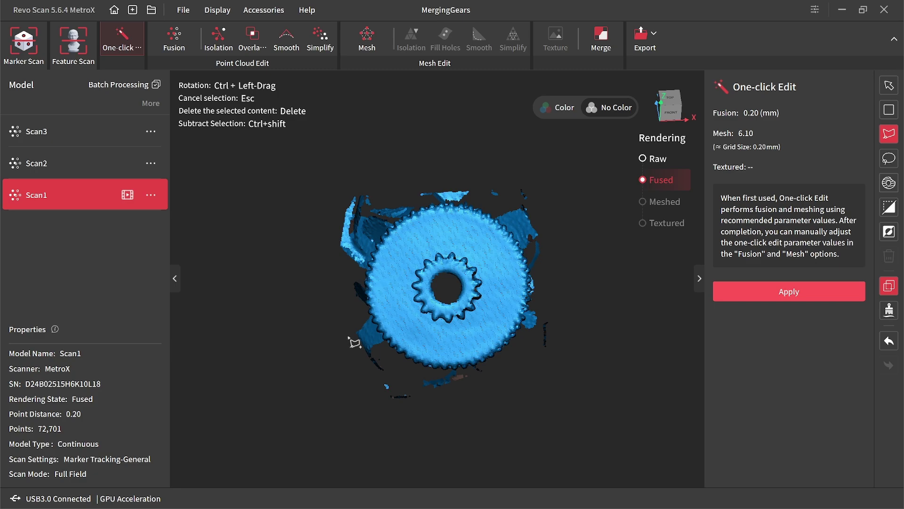
Clip away the leftover fixture points below the large gear of Scan1 with a cutting line along its underside.
ctrl+drag(350, 339, 491, 244)
click(894, 207)
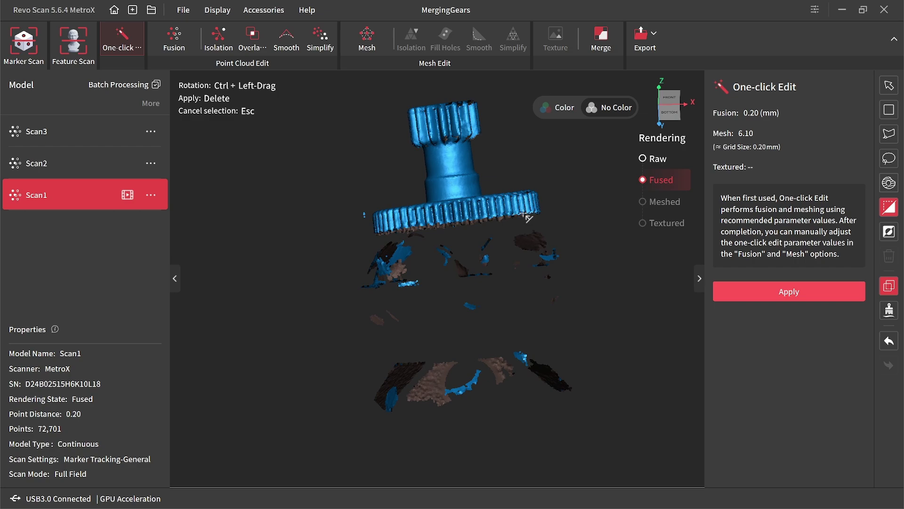
click(340, 237)
key(Delete)
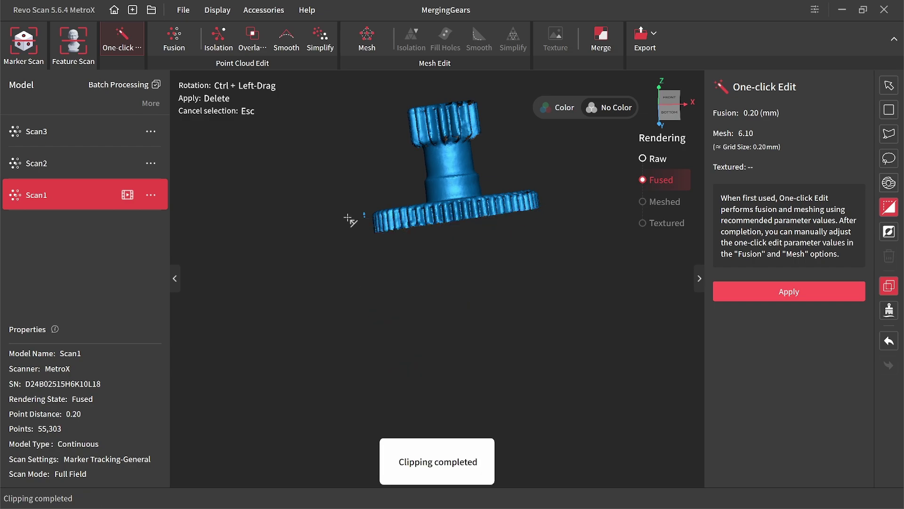
Detect isolated points in the Scan1 cloud at a 15.0% isolation rate and remove them.
click(227, 38)
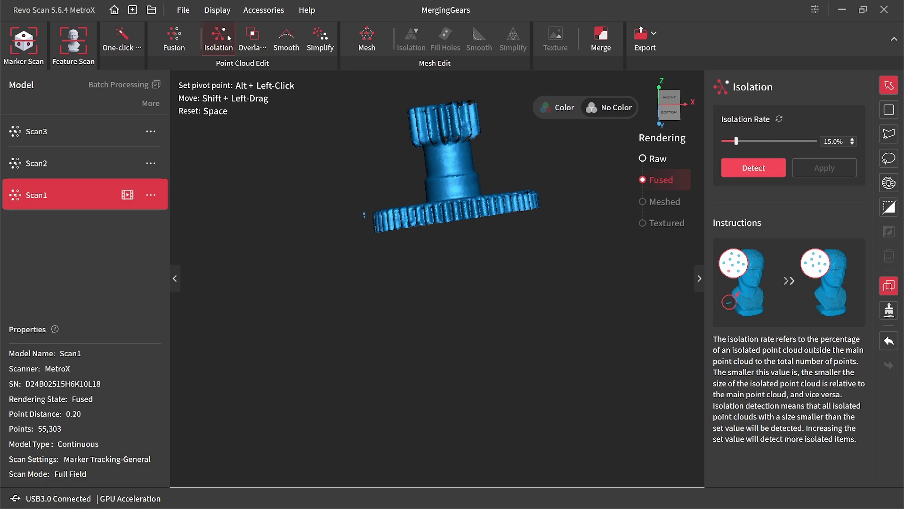
click(753, 167)
click(824, 168)
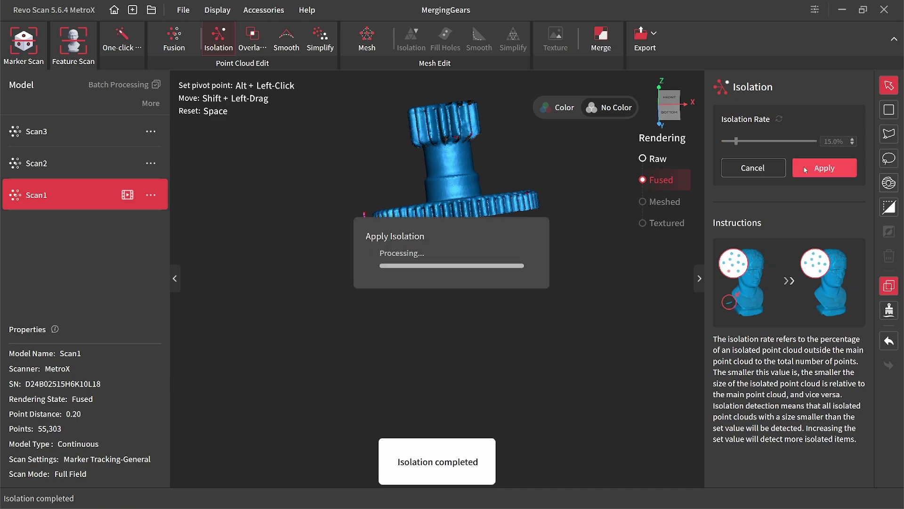
Examine the cleaned Scan1 gear teeth, shaft and flat face from several angles.
drag(503, 166, 425, 275)
scroll(481, 190, up, 4)
scroll(481, 189, down, 3)
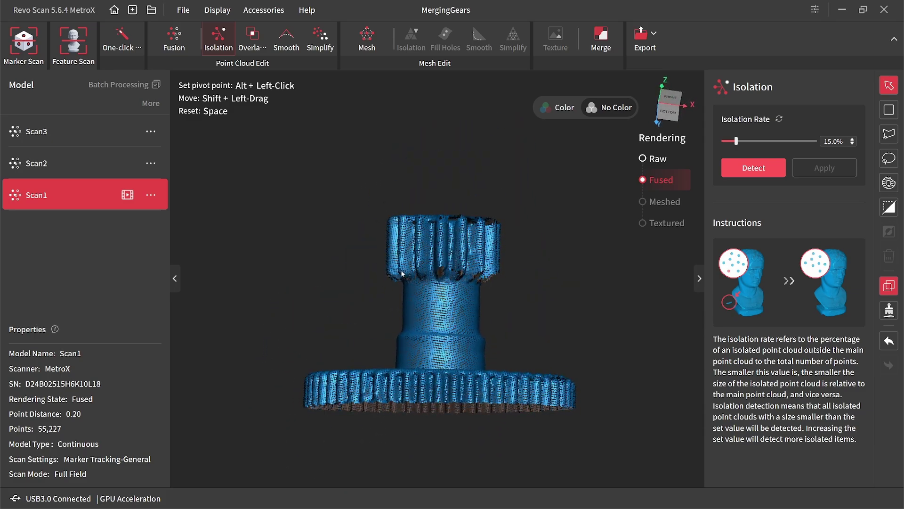
drag(514, 282, 517, 325)
scroll(452, 267, up, 2)
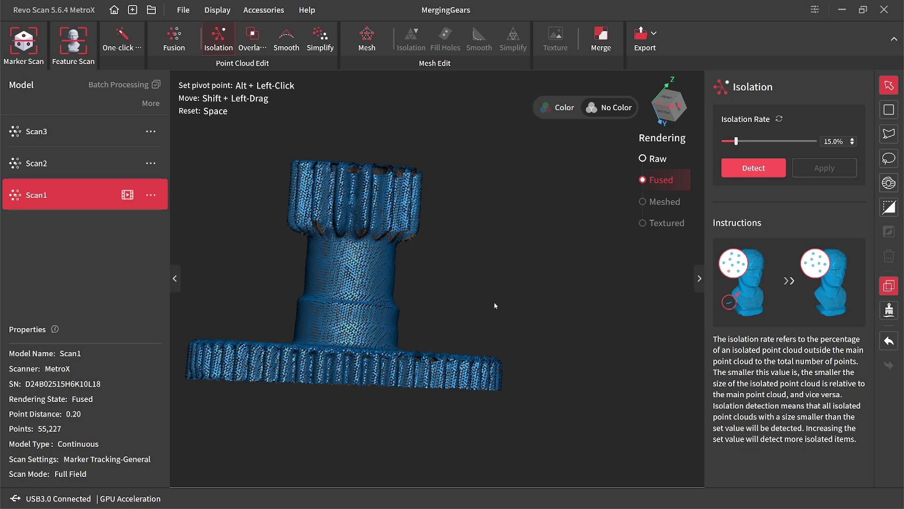
key(space)
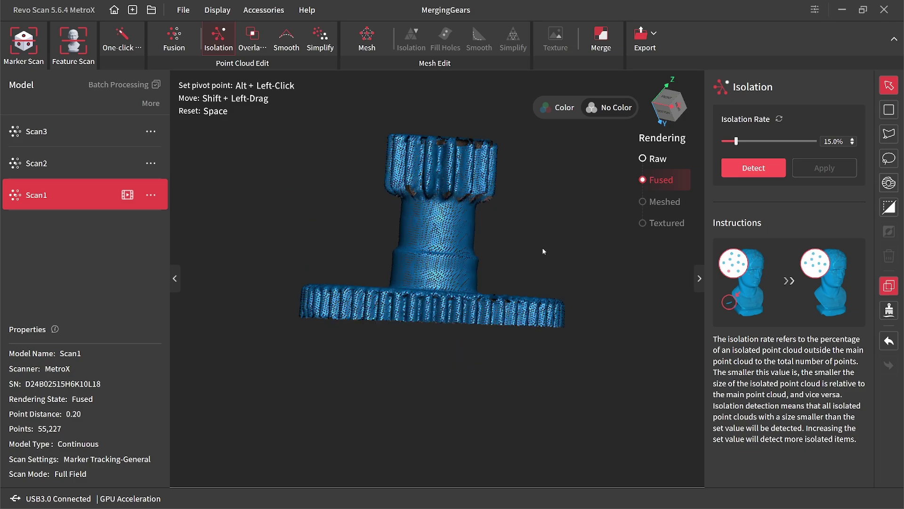
drag(543, 251, 458, 382)
scroll(422, 329, down, 3)
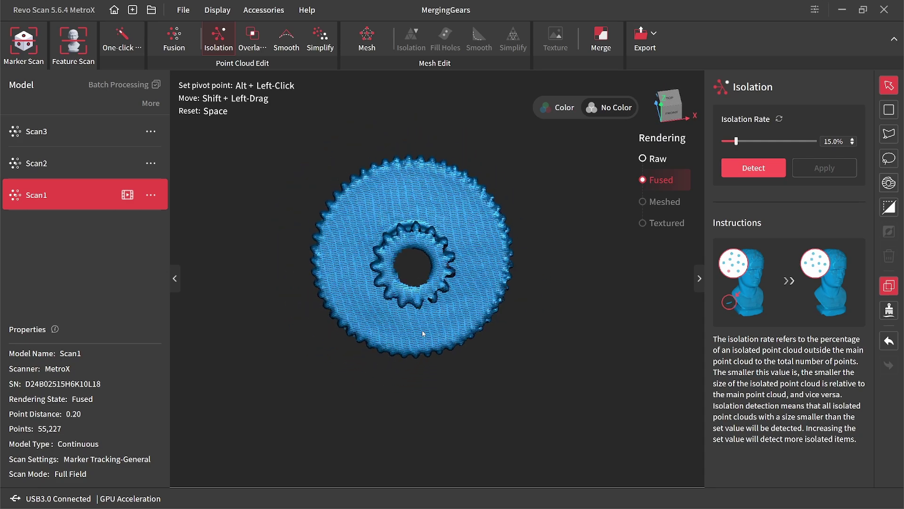
drag(422, 329, 538, 289)
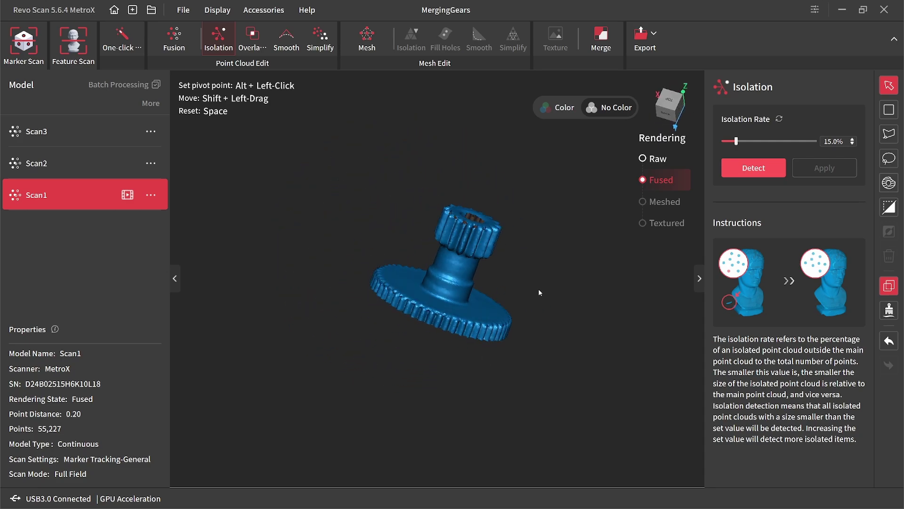
Review the cleaned Scan3 and Scan2 clouds from several angles, checking which surfaces of the gear each one covers.
click(94, 166)
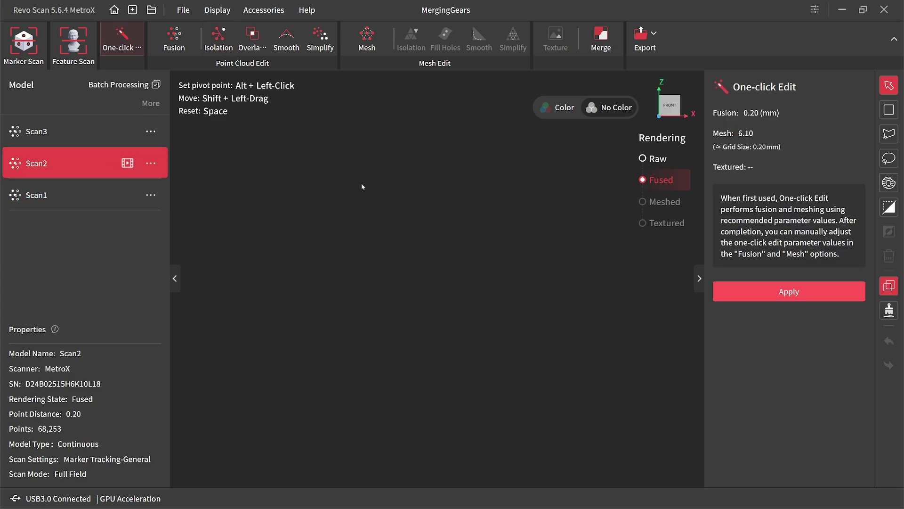
click(106, 135)
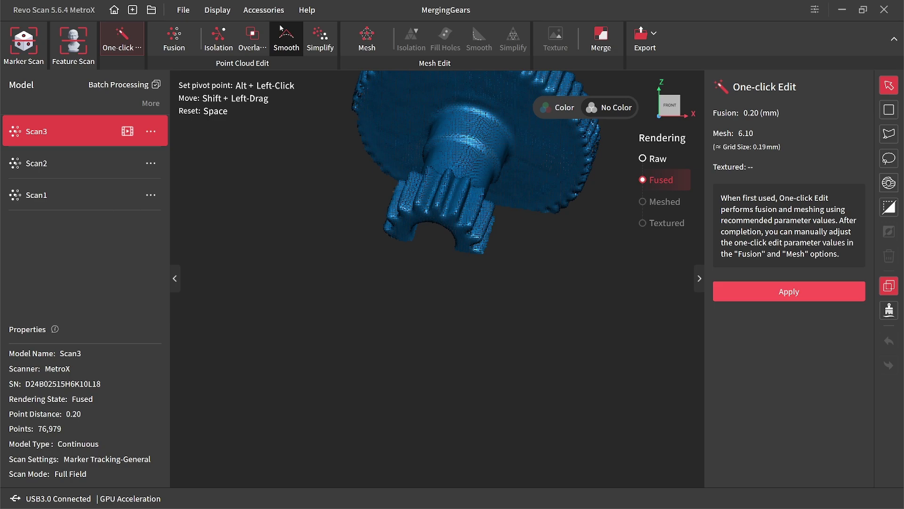
click(217, 10)
click(240, 59)
scroll(367, 166, down, 5)
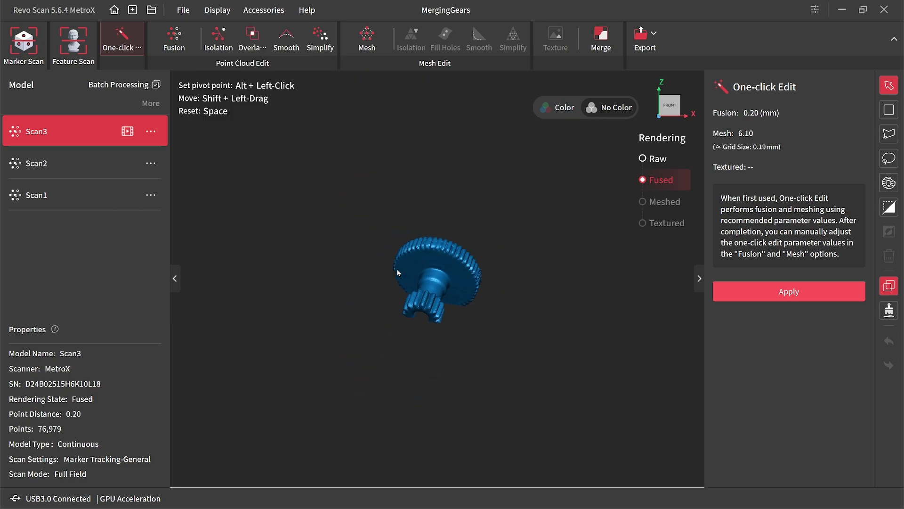
drag(408, 284, 450, 269)
scroll(426, 293, up, 5)
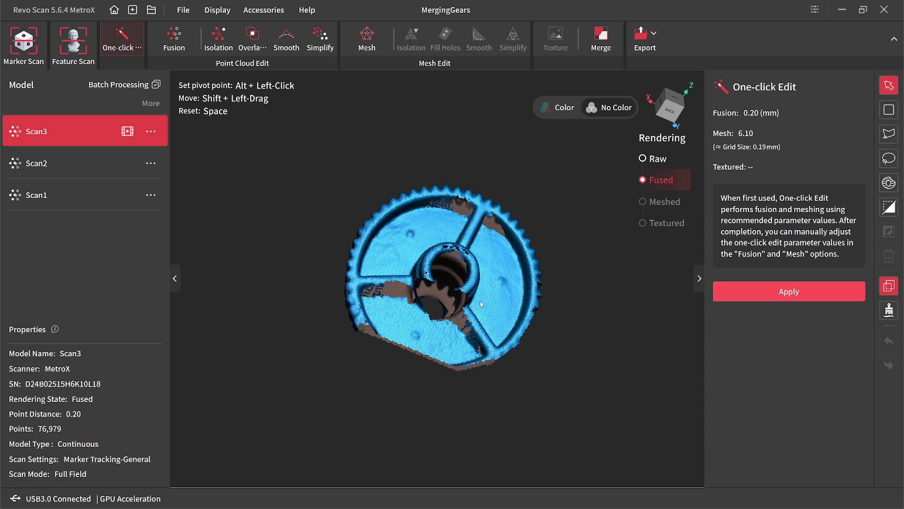
drag(428, 310, 384, 330)
click(77, 165)
drag(496, 250, 441, 313)
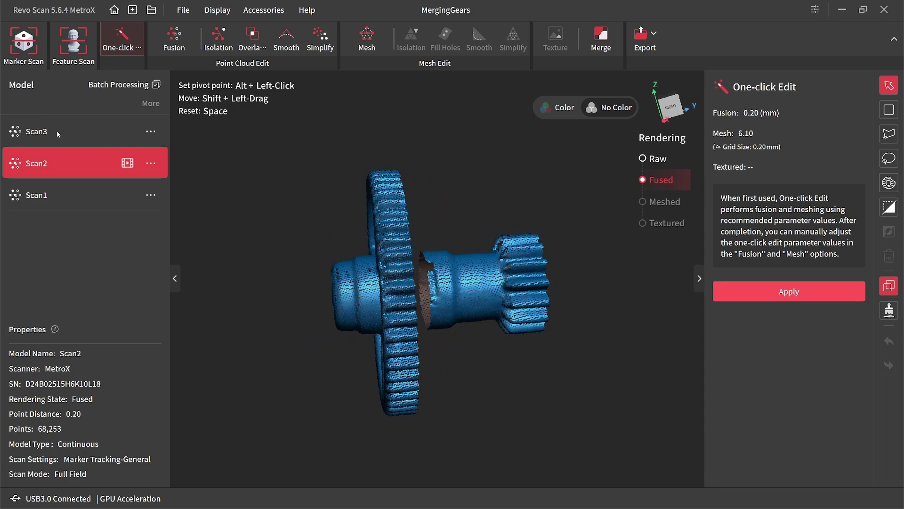
click(81, 196)
Start a merge of Scan1 and Scan2 with Feature alignment, preview the alignment and inspect the overlap from the side.
click(599, 49)
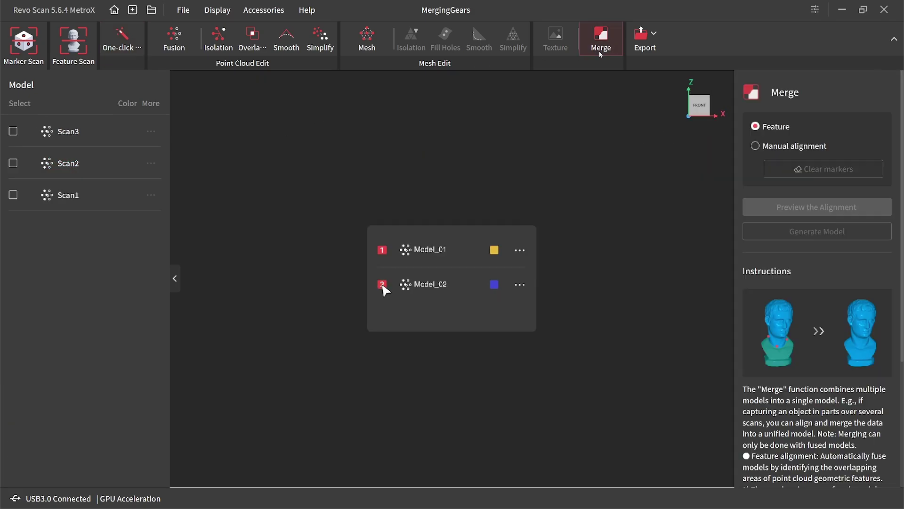
click(14, 195)
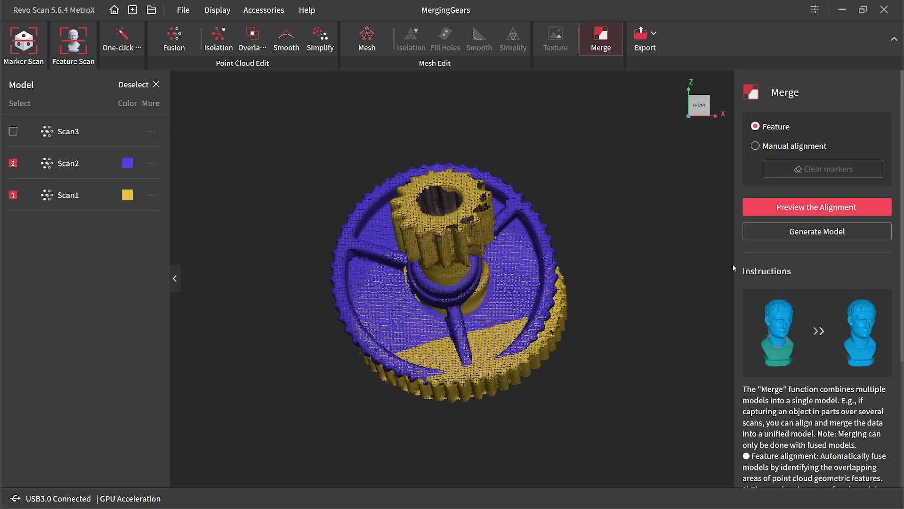
click(824, 211)
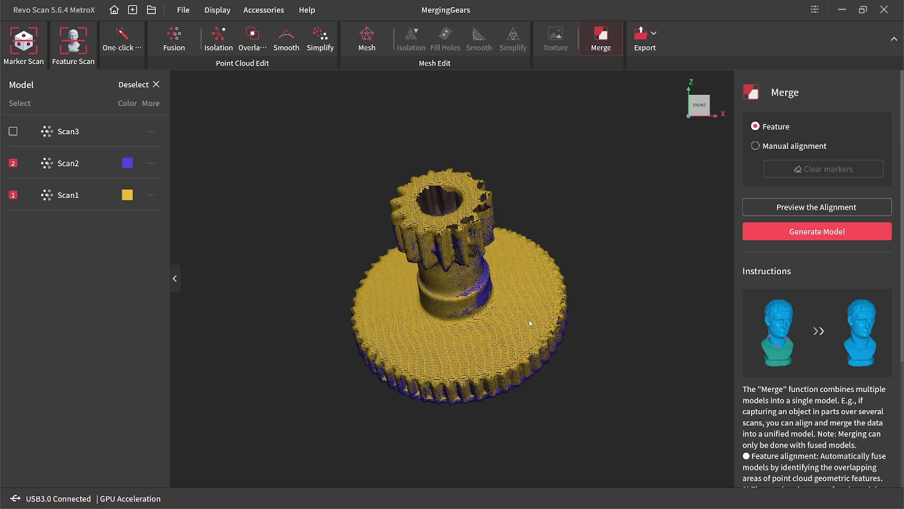
mouse_move(529, 323)
mouse_down()
mouse_move(499, 202)
mouse_move(506, 290)
mouse_move(531, 290)
mouse_move(472, 313)
mouse_move(376, 347)
mouse_move(430, 312)
mouse_move(335, 265)
mouse_move(409, 282)
mouse_move(469, 316)
mouse_move(526, 314)
mouse_up()
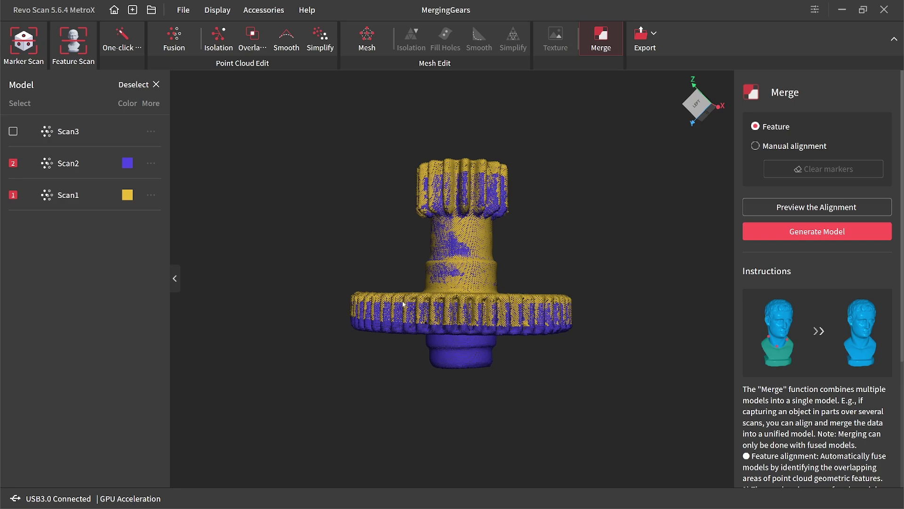
drag(403, 305, 433, 336)
Toggle Scan1 off and on in the merge selection to compare its coverage with Scan2.
click(13, 195)
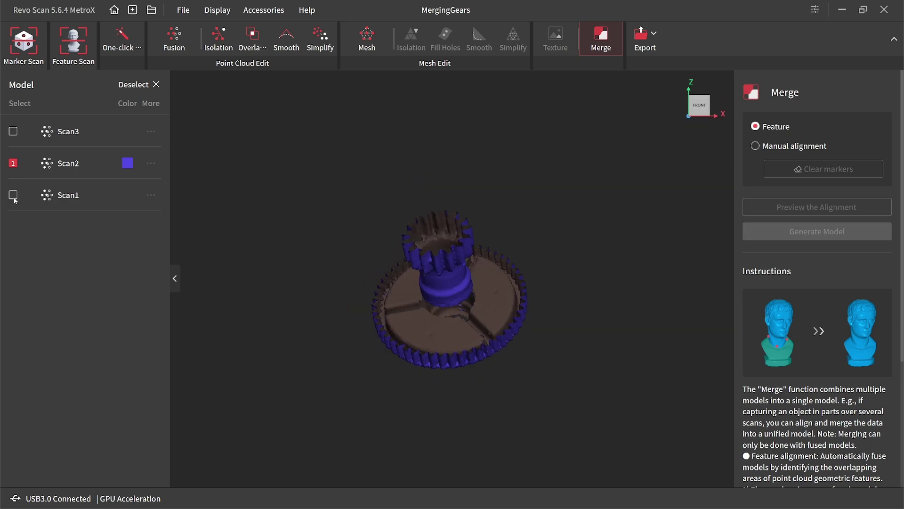
click(13, 195)
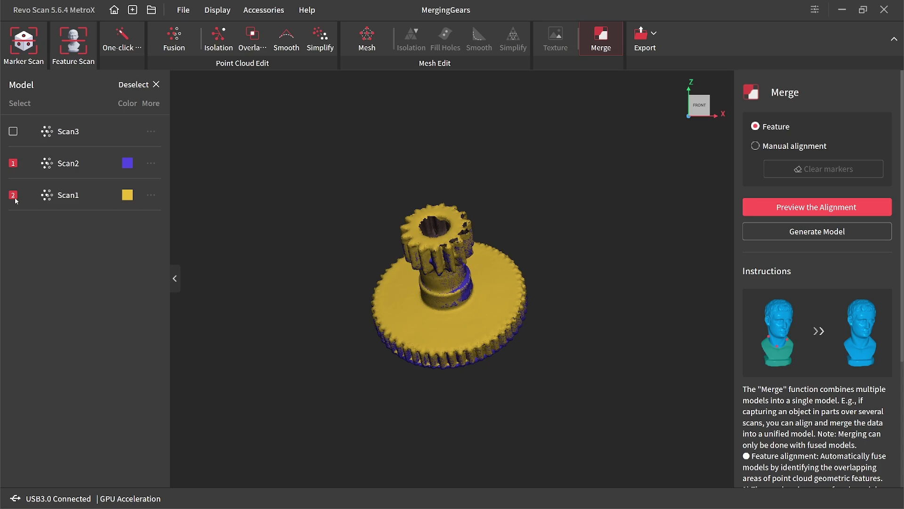
click(13, 195)
drag(360, 334, 351, 311)
click(13, 196)
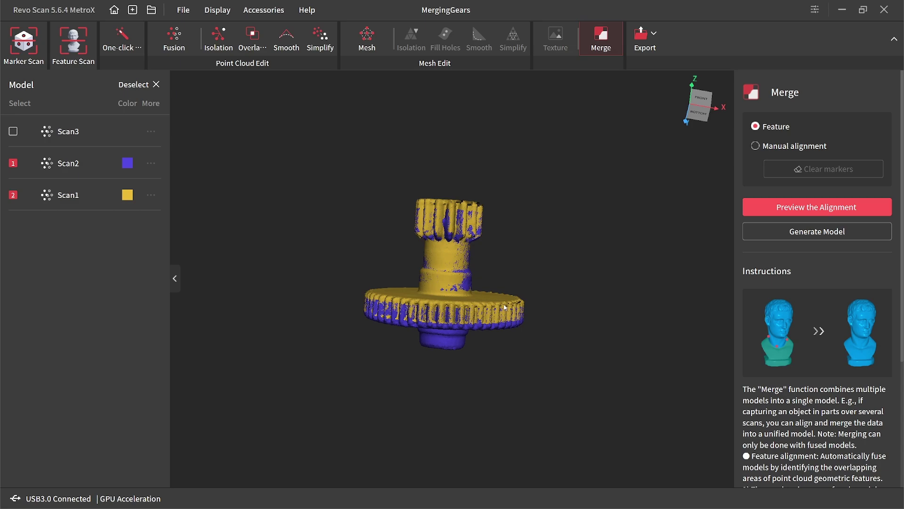
drag(446, 309, 433, 295)
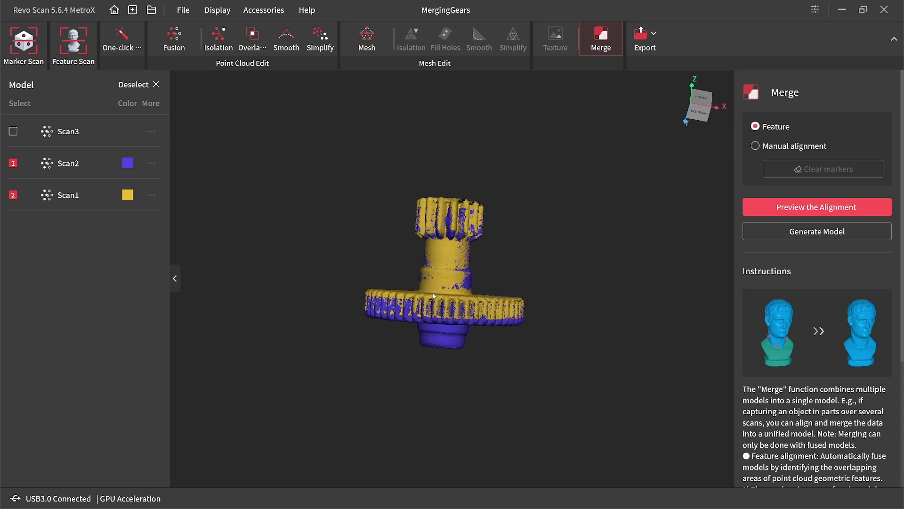
Replace Scan2 with Scan3 in the merge selection, deselect Scan1 and examine Scan3 alone from both sides.
click(13, 163)
drag(367, 188, 446, 254)
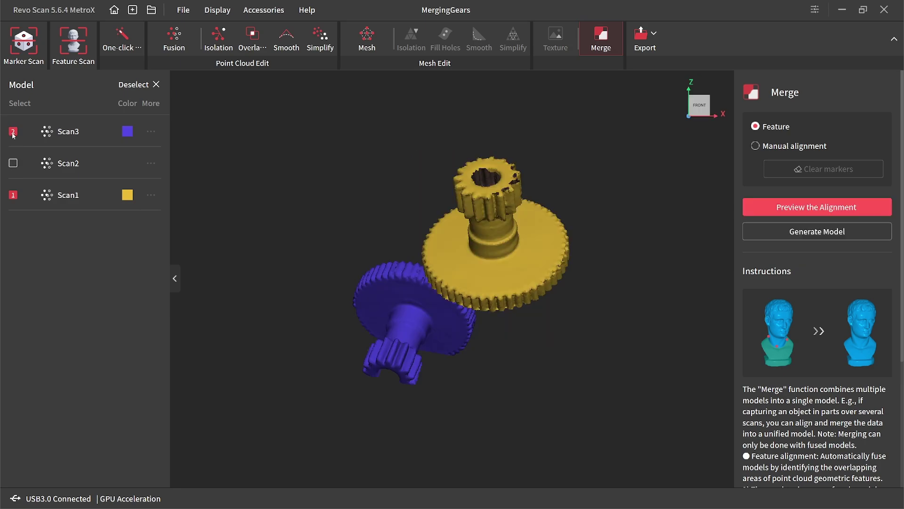
click(12, 195)
drag(513, 358, 580, 302)
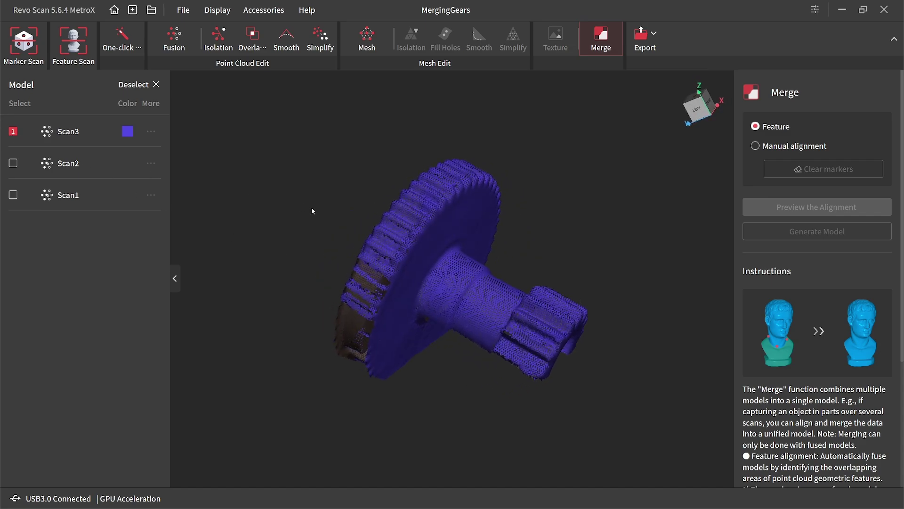
drag(312, 211, 501, 250)
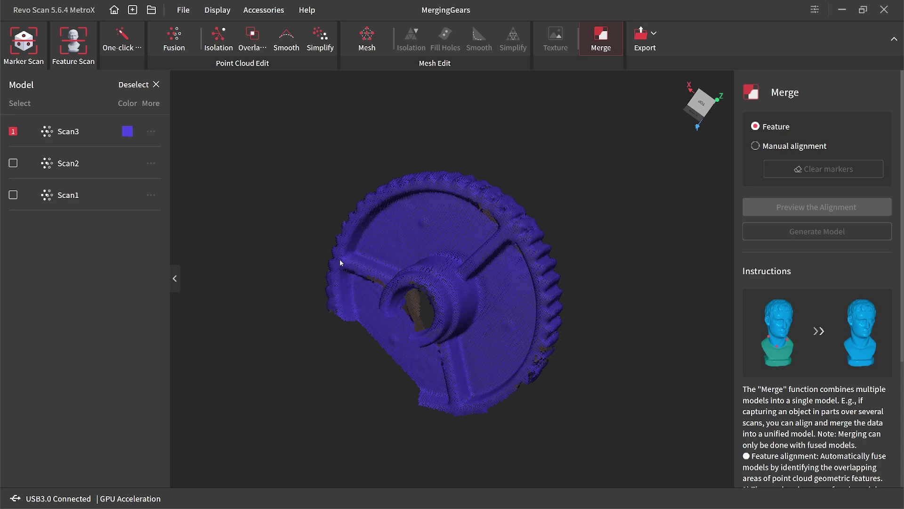
Add Scan2 to the merge selection with Scan3, preview the Feature alignment and inspect how the two clouds overlap.
drag(547, 323, 476, 329)
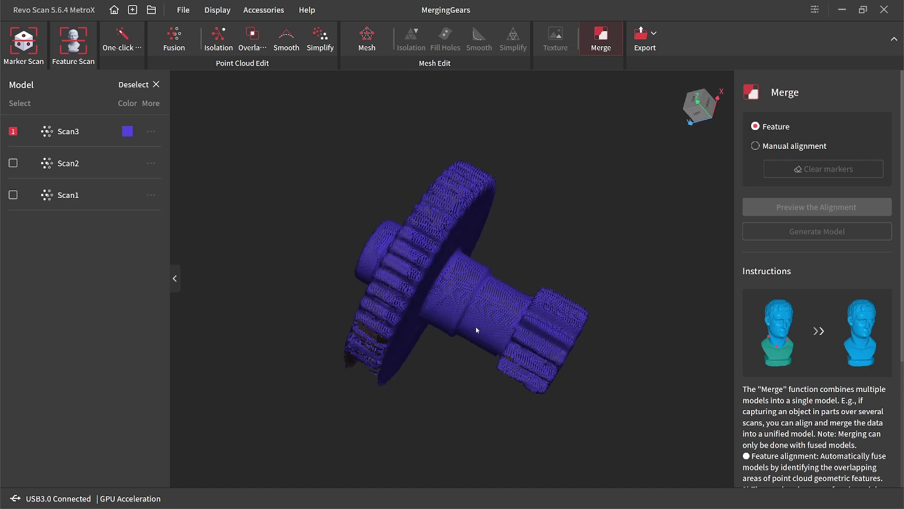
drag(538, 293, 449, 332)
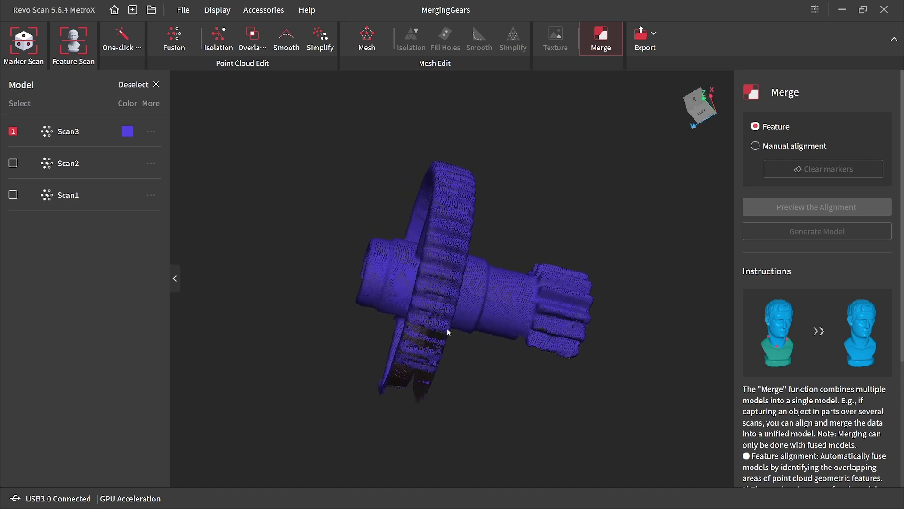
click(13, 163)
drag(390, 326, 467, 272)
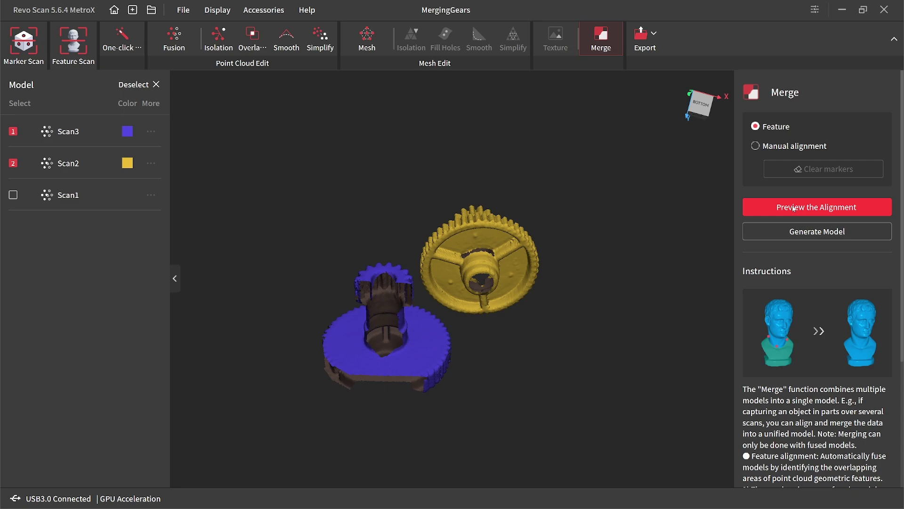
click(770, 212)
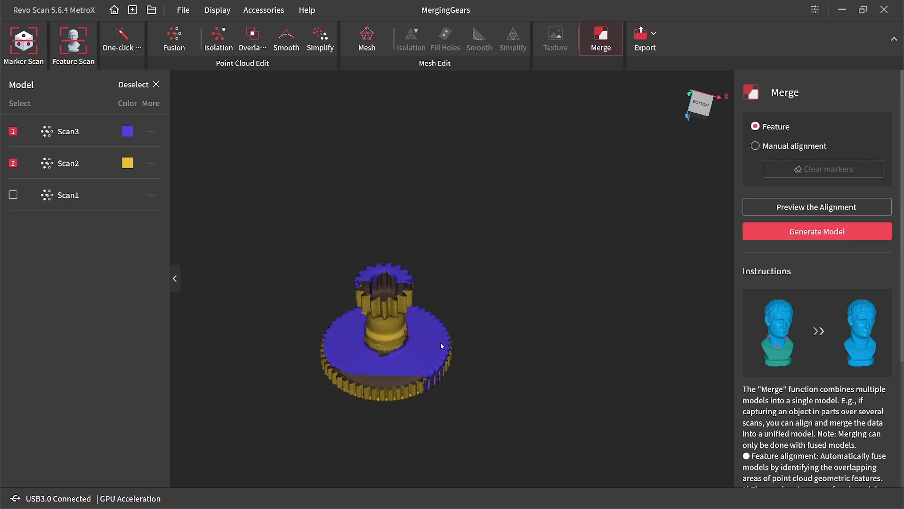
drag(440, 344, 442, 325)
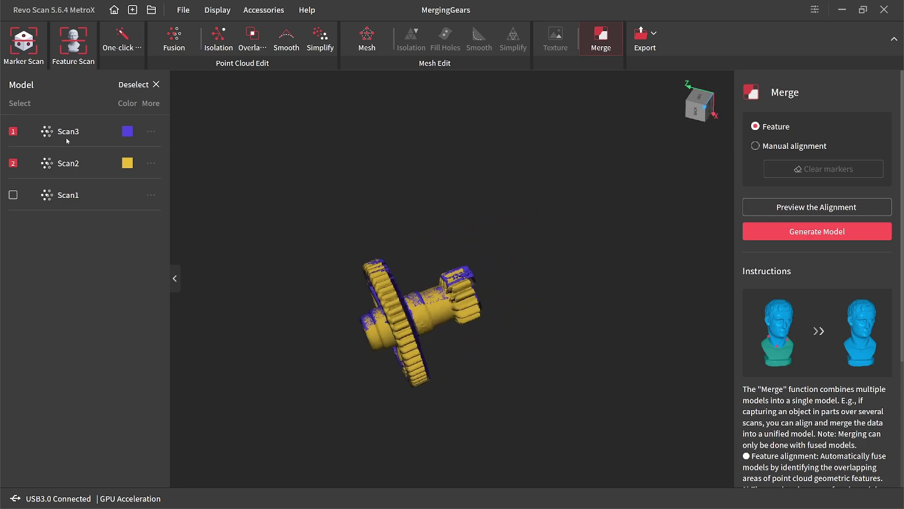
drag(440, 294, 449, 275)
Add Scan1 to the merge selection, preview the Feature alignment of all three scans and inspect the fit from both gear faces.
scroll(412, 325, up, 5)
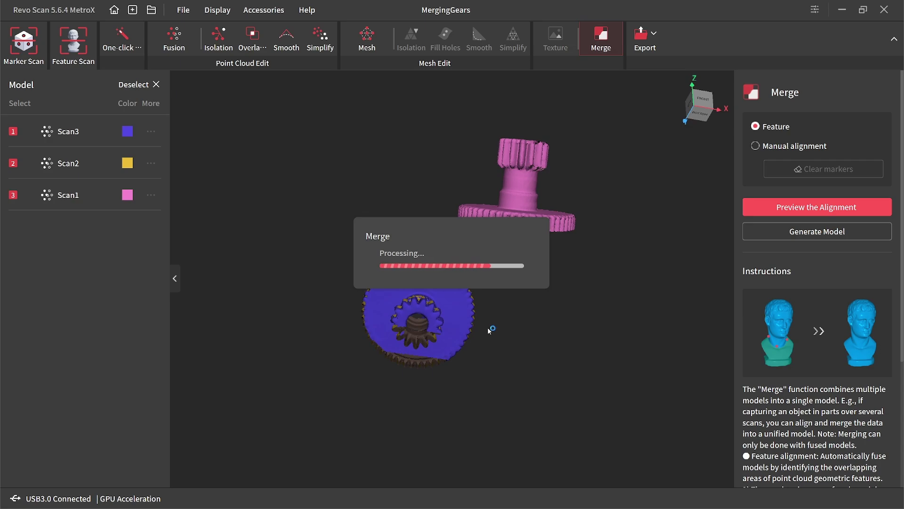
drag(488, 326, 469, 368)
scroll(446, 286, up, 5)
scroll(446, 286, down, 3)
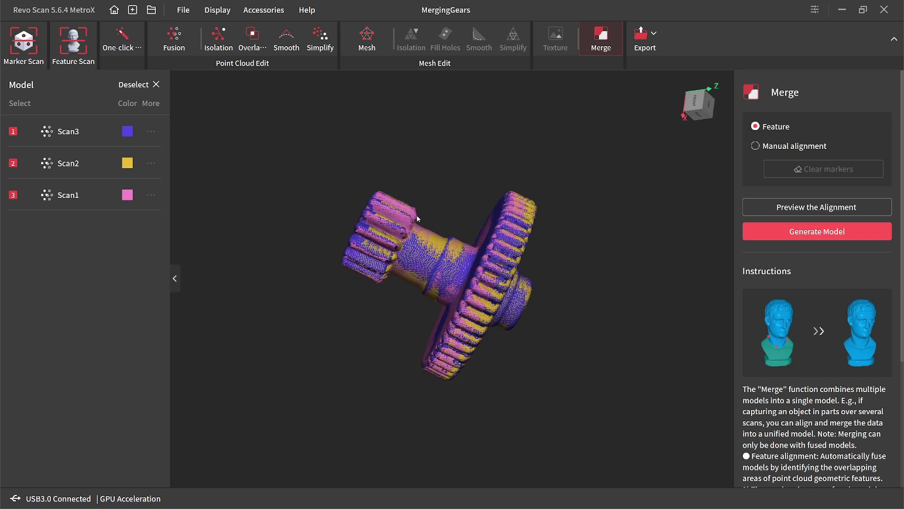
drag(401, 219, 487, 276)
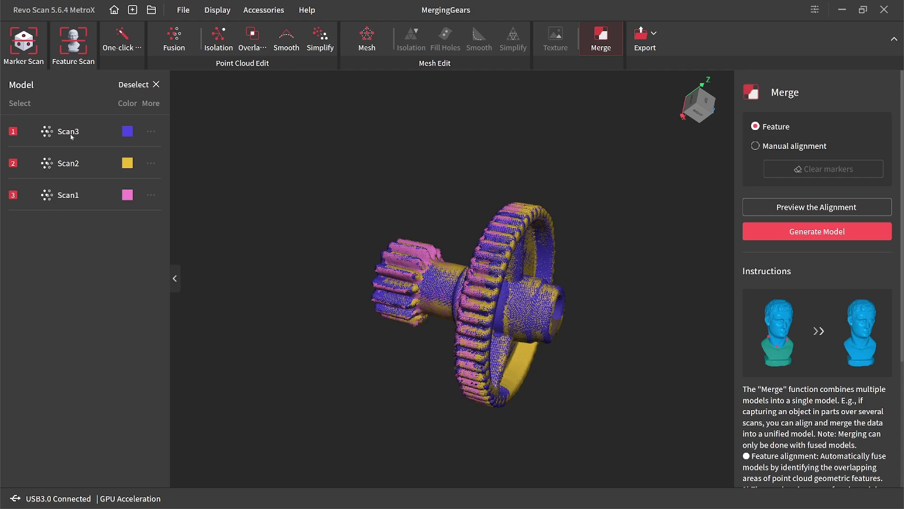
drag(317, 231, 523, 341)
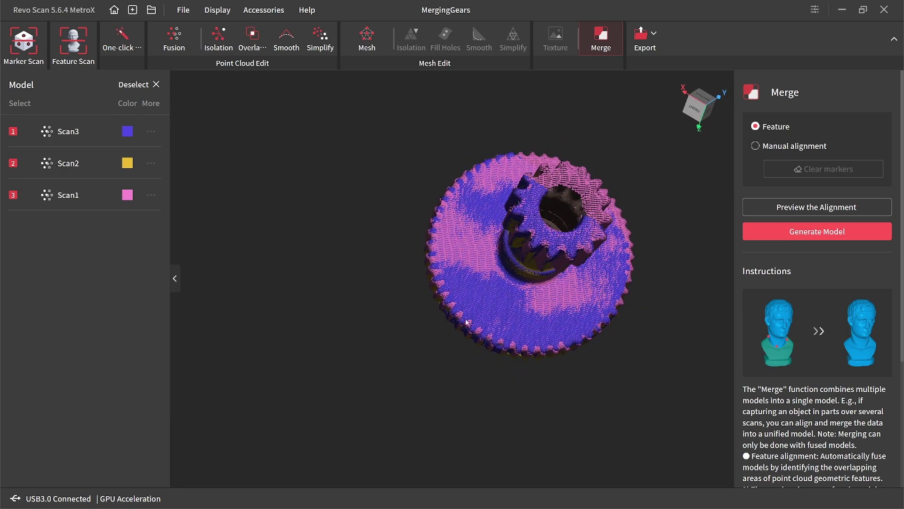
drag(466, 321, 474, 298)
scroll(473, 284, down, 6)
drag(337, 258, 386, 249)
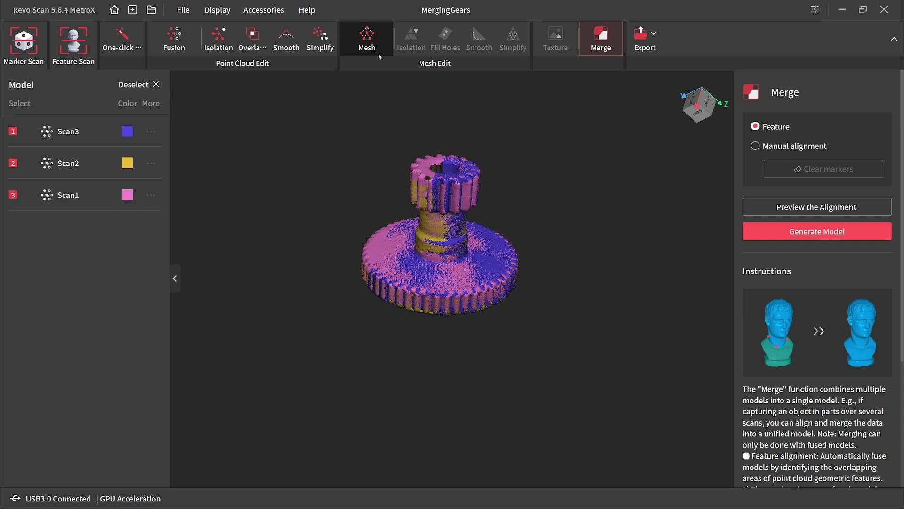
Leave the merge, open Scan3 and delete a polygon-selected stretch of teeth along the large gear's upper rim.
click(218, 40)
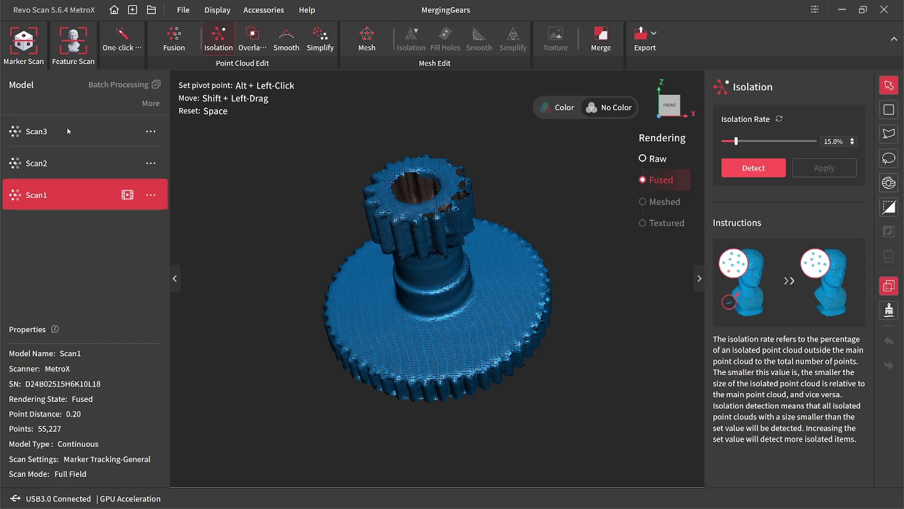
click(67, 128)
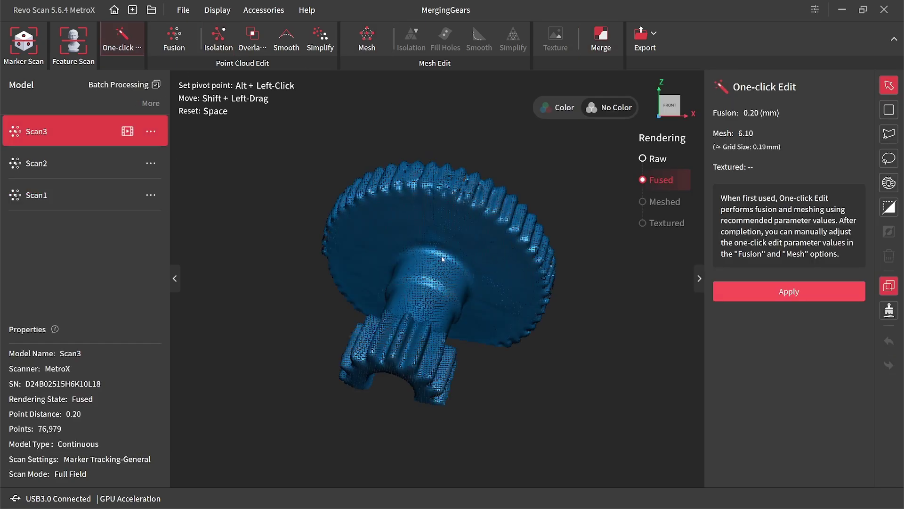
drag(442, 259, 436, 275)
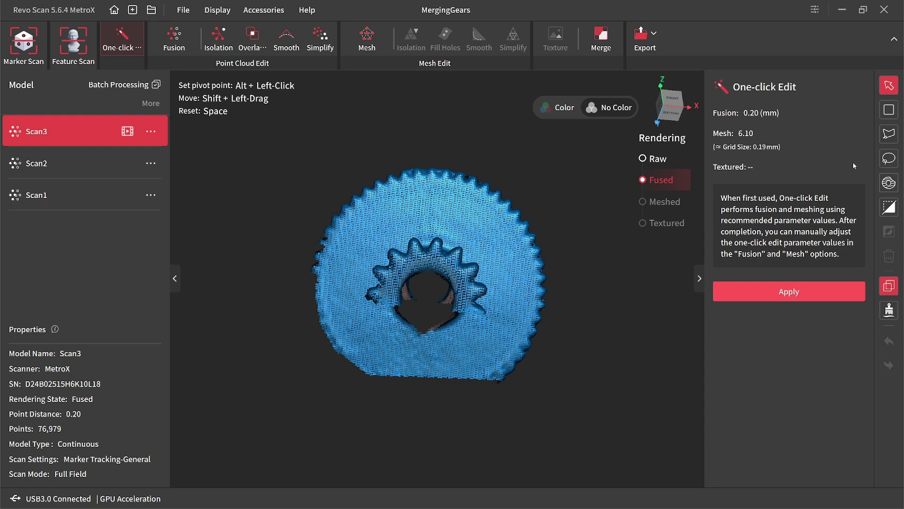
click(889, 134)
scroll(436, 160, up, 2)
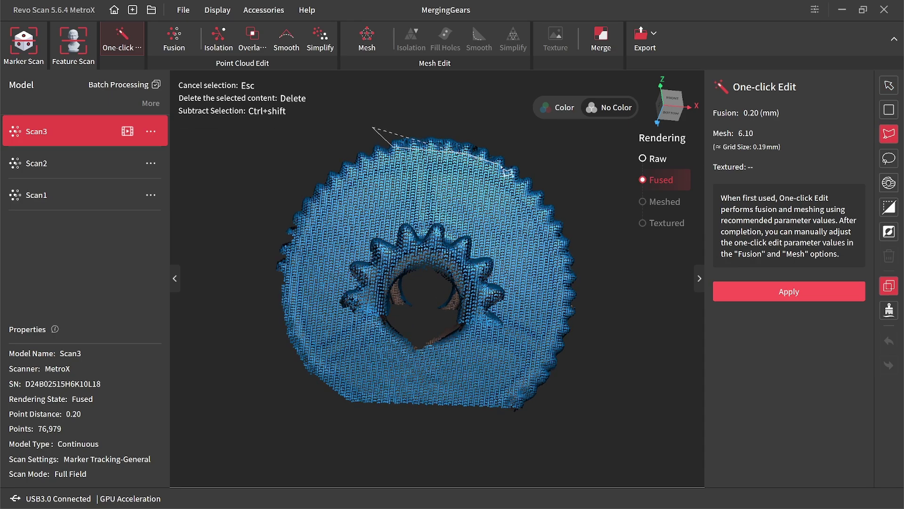
double_click(528, 158)
ctrl+drag(528, 158, 462, 245)
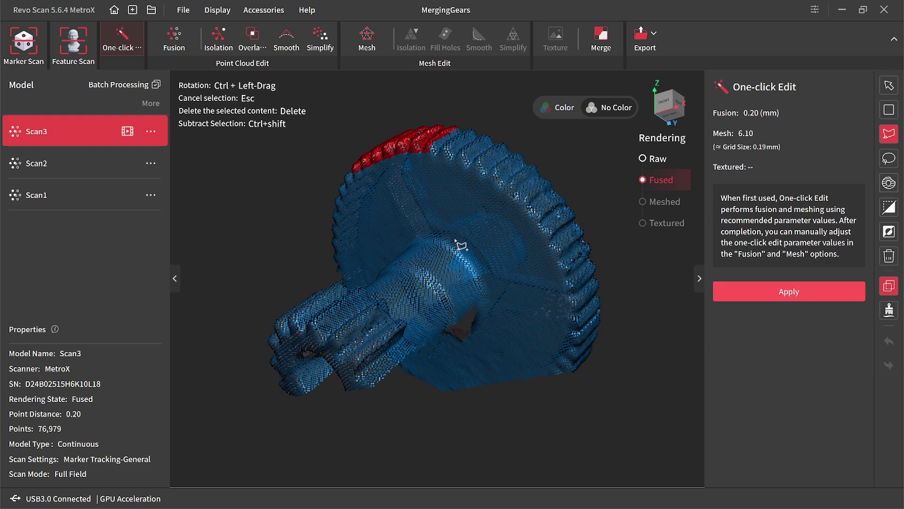
key(Delete)
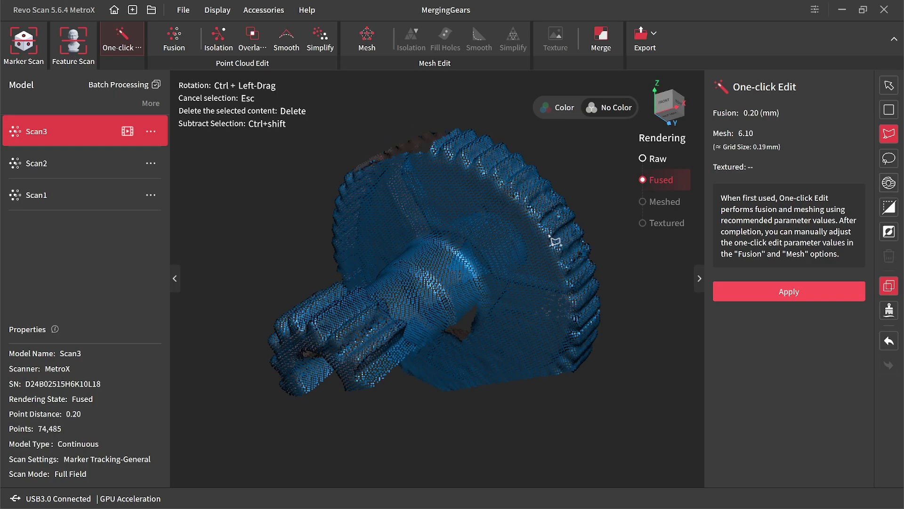
Polygon-select the rim teeth on Scan3's spoked side, from the flat missing section around the upper edge, and delete them.
ctrl+drag(555, 242, 365, 311)
scroll(474, 312, down, 5)
ctrl+drag(473, 320, 410, 211)
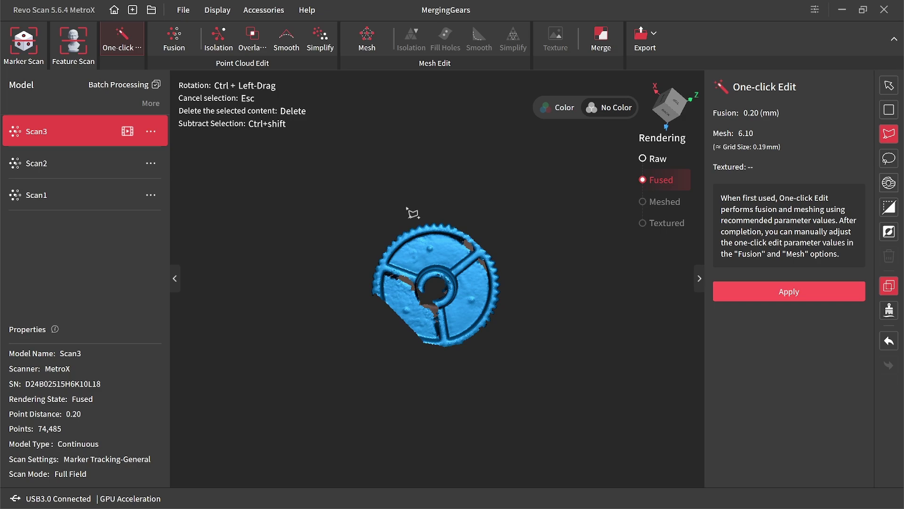
scroll(407, 208, up, 3)
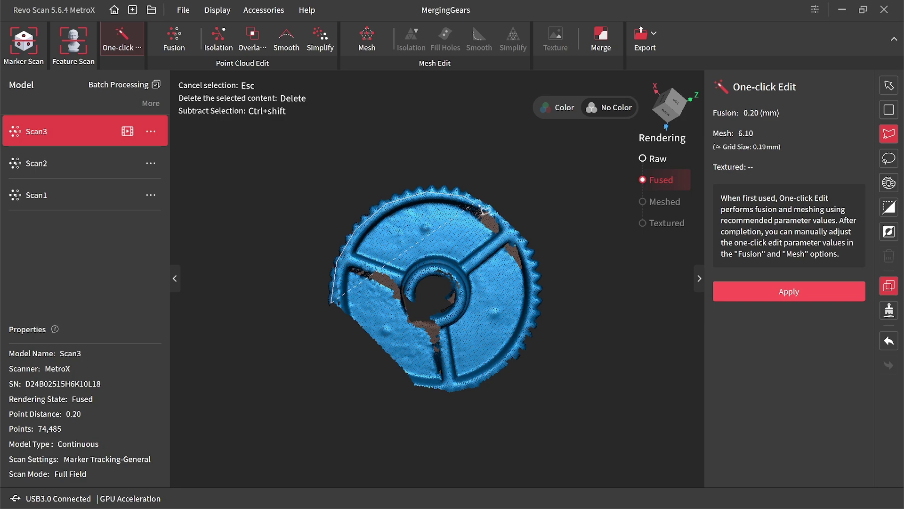
click(503, 184)
click(368, 136)
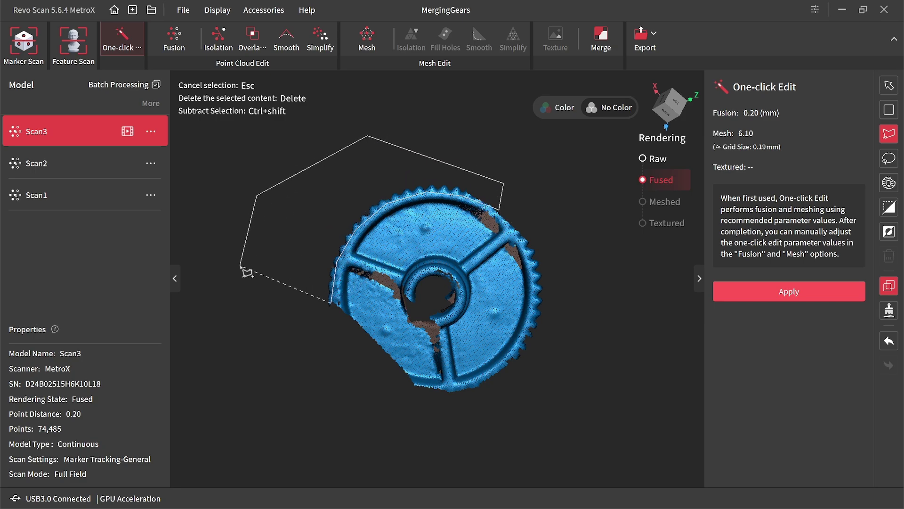
double_click(246, 272)
ctrl+drag(370, 285, 423, 224)
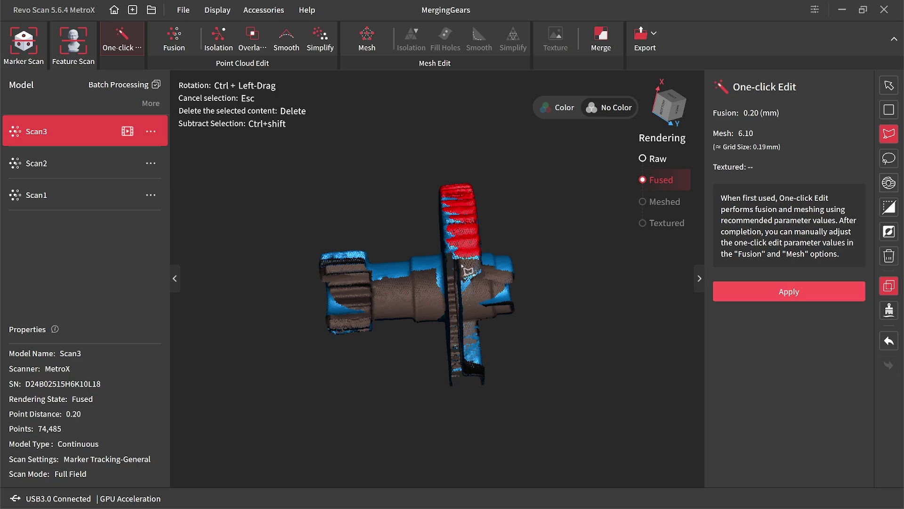
ctrl+drag(483, 273, 475, 280)
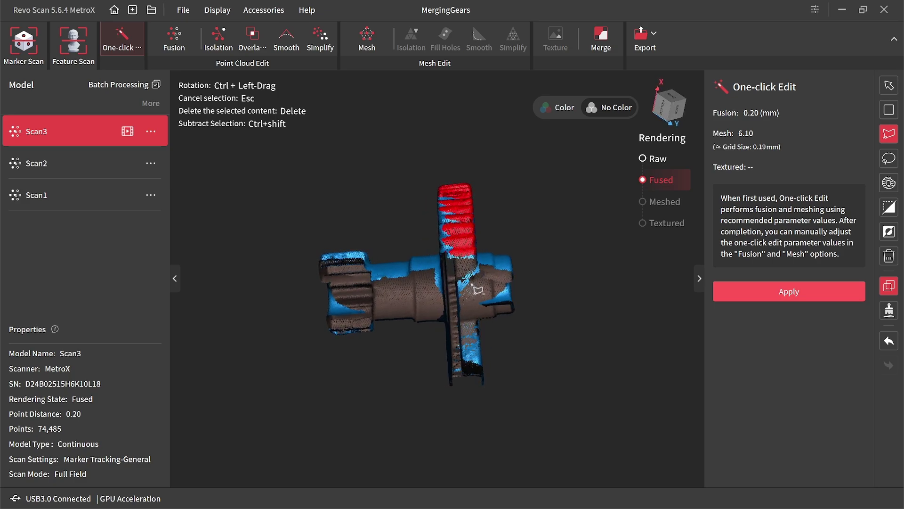
click(470, 282)
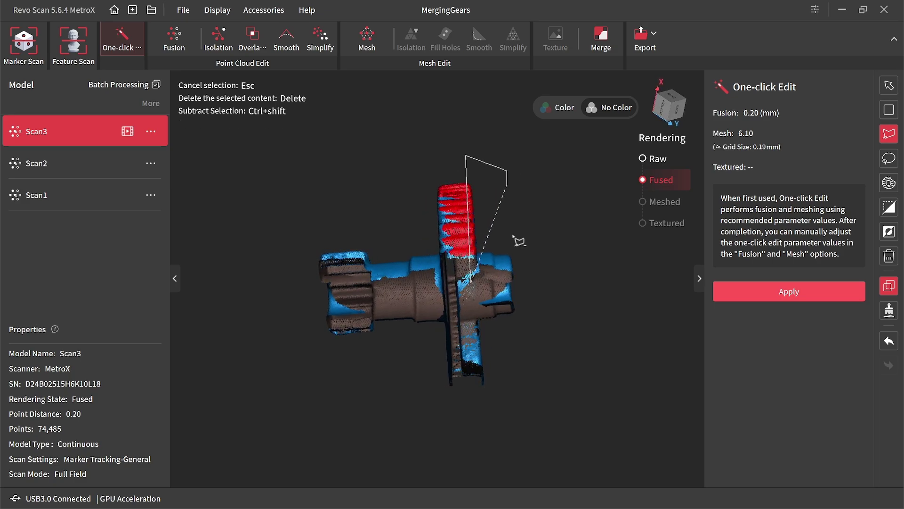
key(Escape)
click(443, 273)
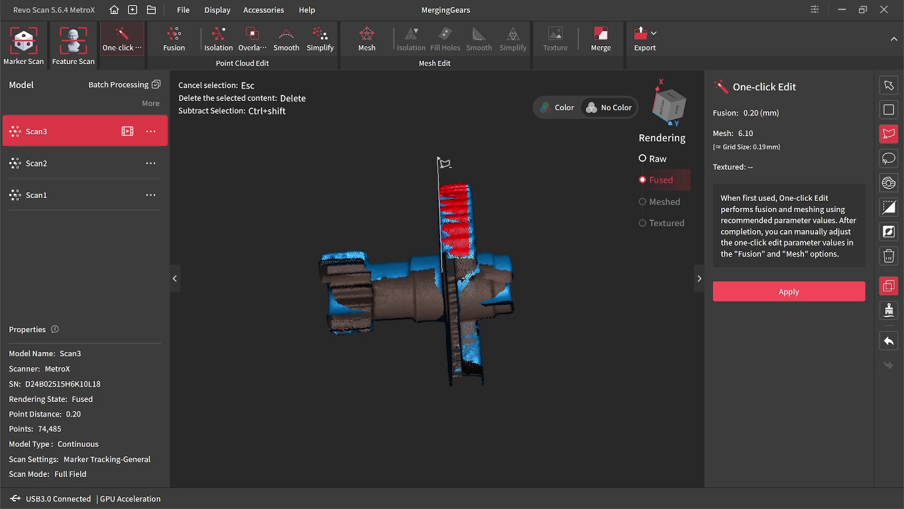
key(Escape)
ctrl+drag(414, 162, 470, 298)
key(Delete)
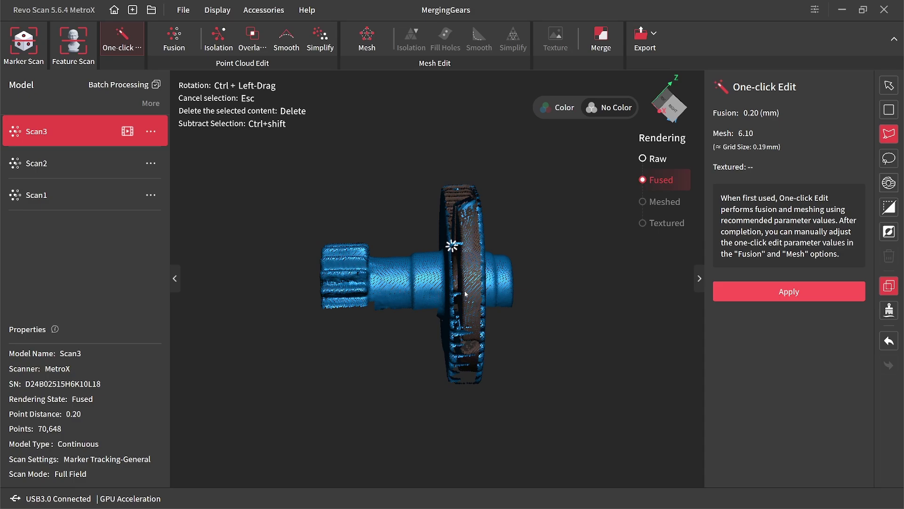
Return to the merge, check the three-scan alignment on the gear faces and side, and generate the merged model.
click(591, 45)
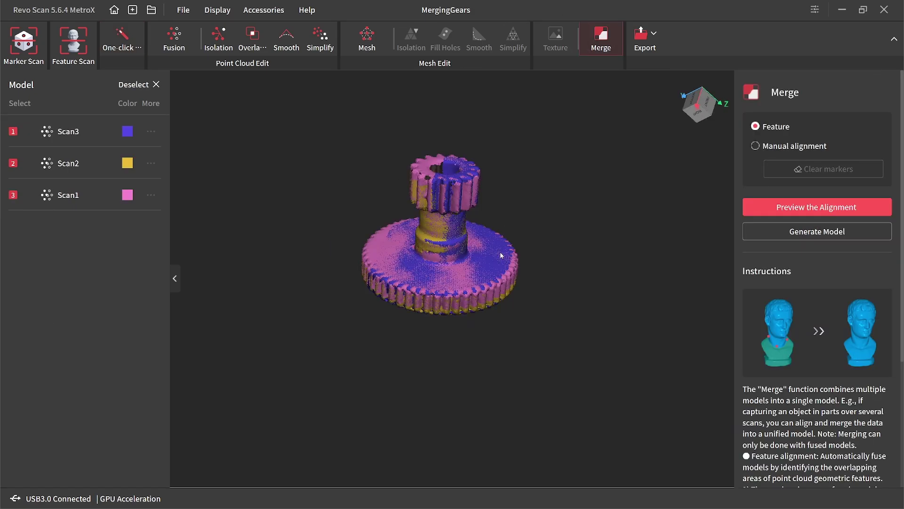
drag(501, 254, 425, 314)
scroll(503, 252, up, 5)
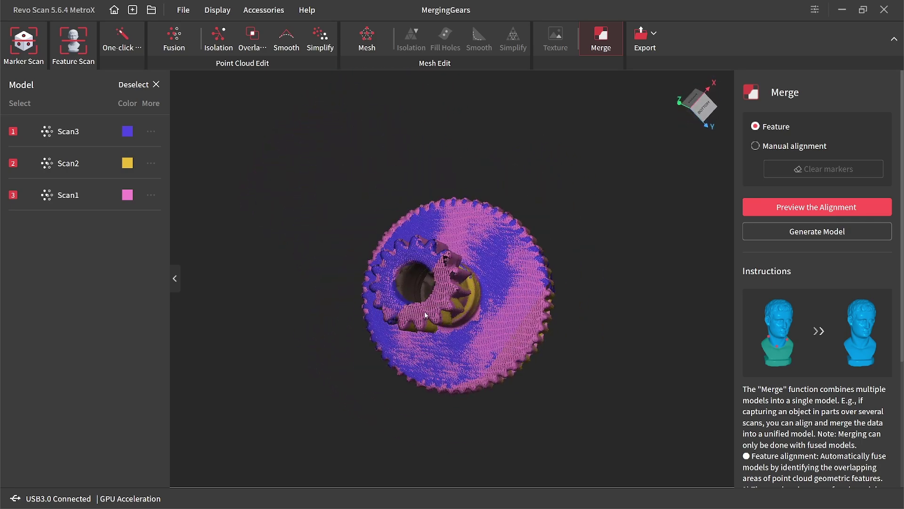
scroll(446, 293, down, 3)
drag(494, 251, 456, 285)
scroll(457, 287, up, 5)
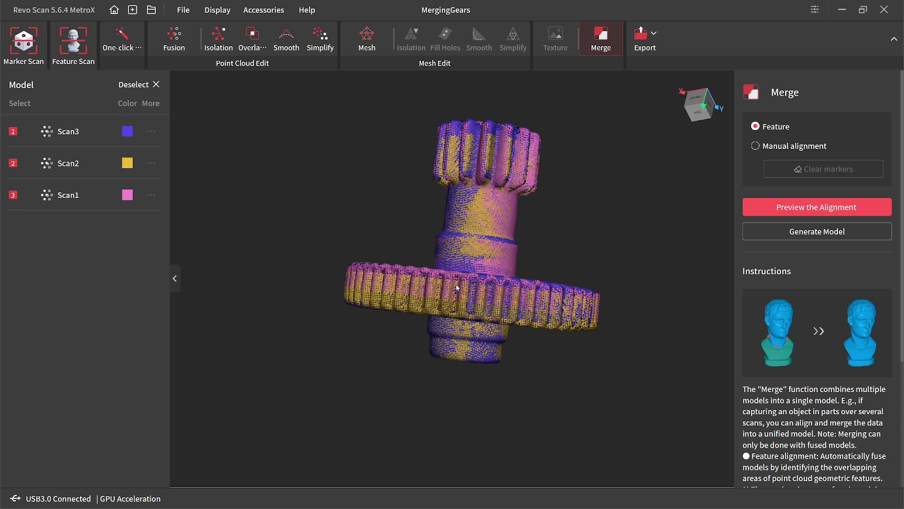
drag(481, 222, 499, 228)
click(817, 231)
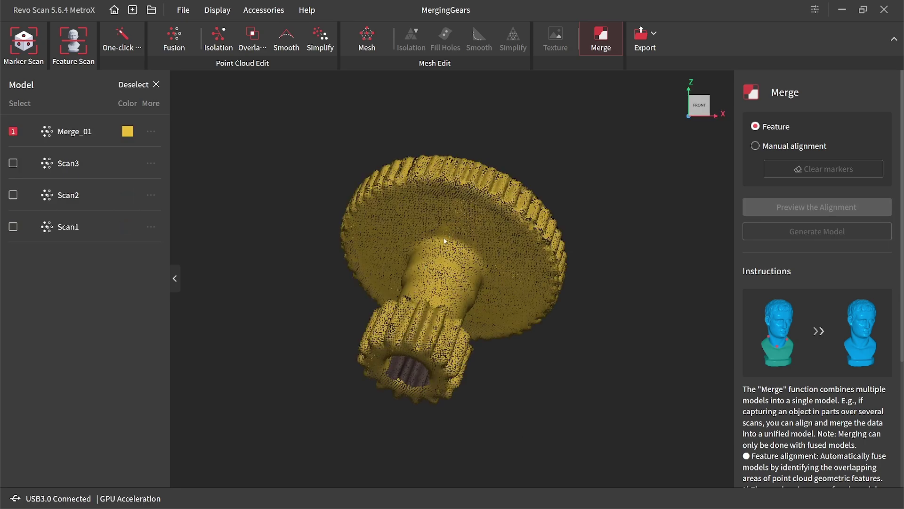
Open the merged model for editing, detect isolated points at a 15.0% isolation rate and apply their removal.
click(165, 160)
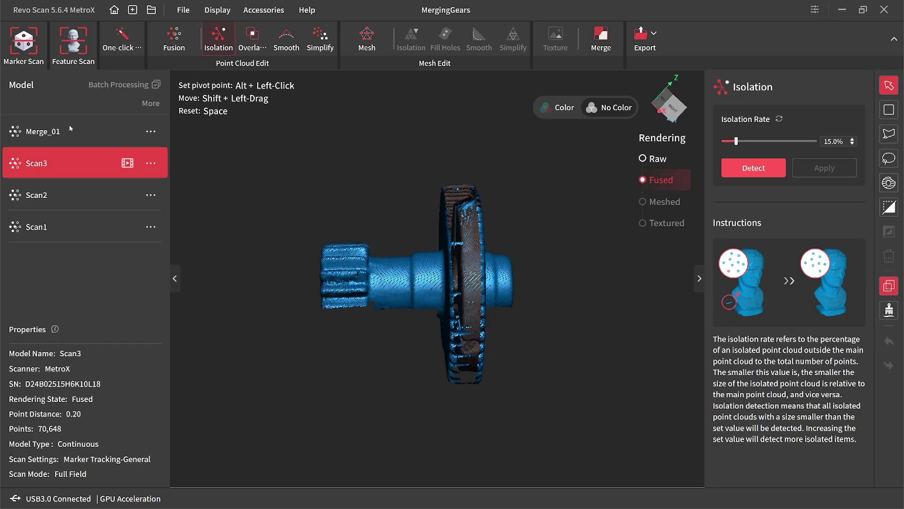
click(160, 132)
drag(386, 301, 480, 245)
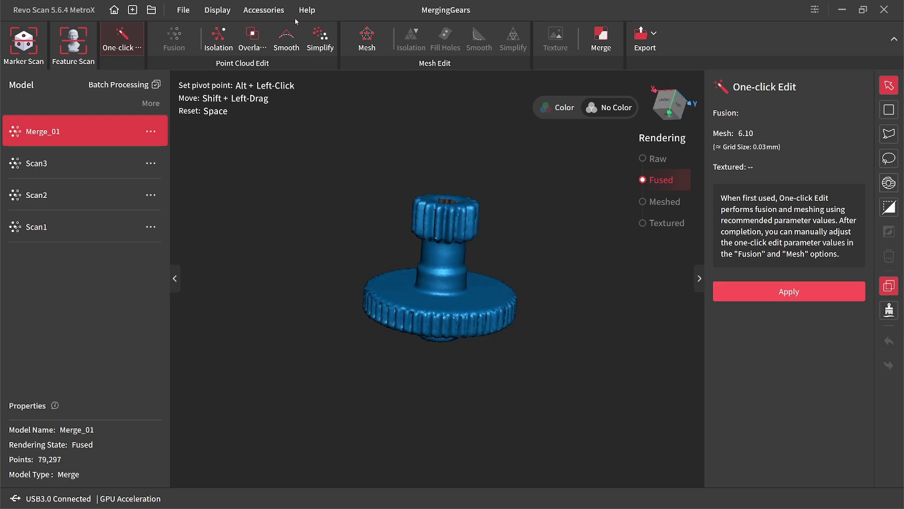
click(216, 42)
click(762, 169)
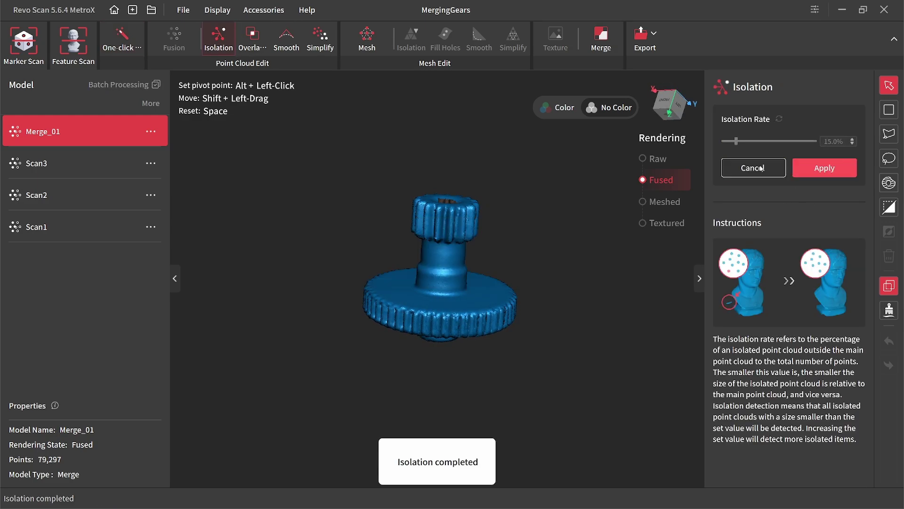
click(818, 174)
Run overlap detection on the merged cloud with a vertical distance of 0.43 mm and apply the removal.
click(252, 38)
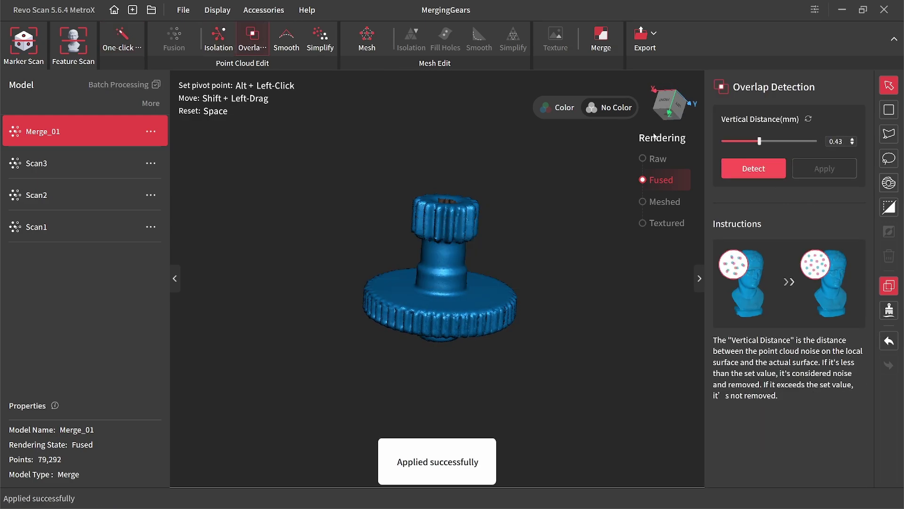
click(753, 170)
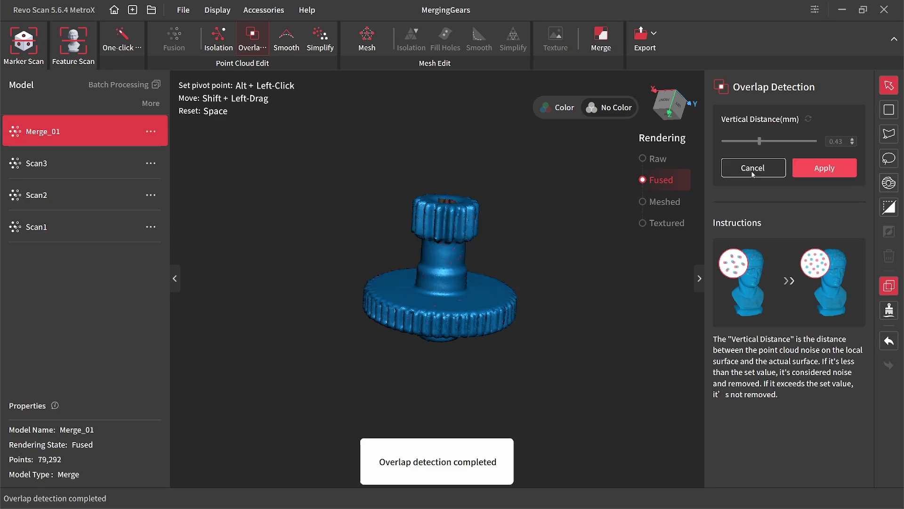
click(807, 171)
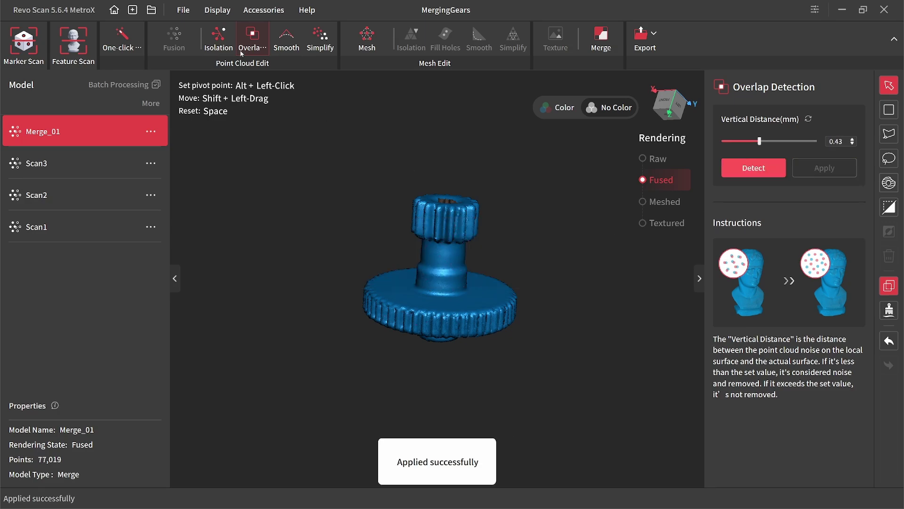
Try smoothing the merged point cloud at strength 3 with 1 repetition, and undo it.
click(287, 41)
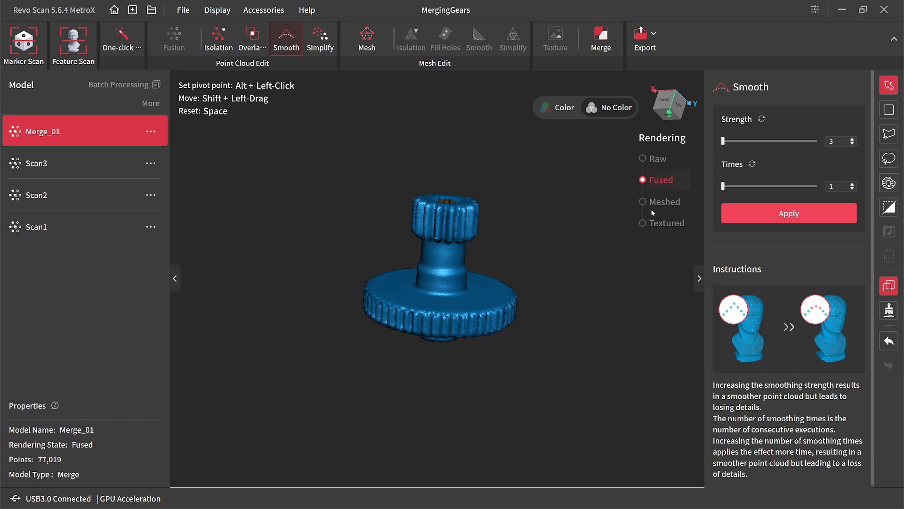
drag(439, 267, 442, 350)
scroll(442, 350, down, 2)
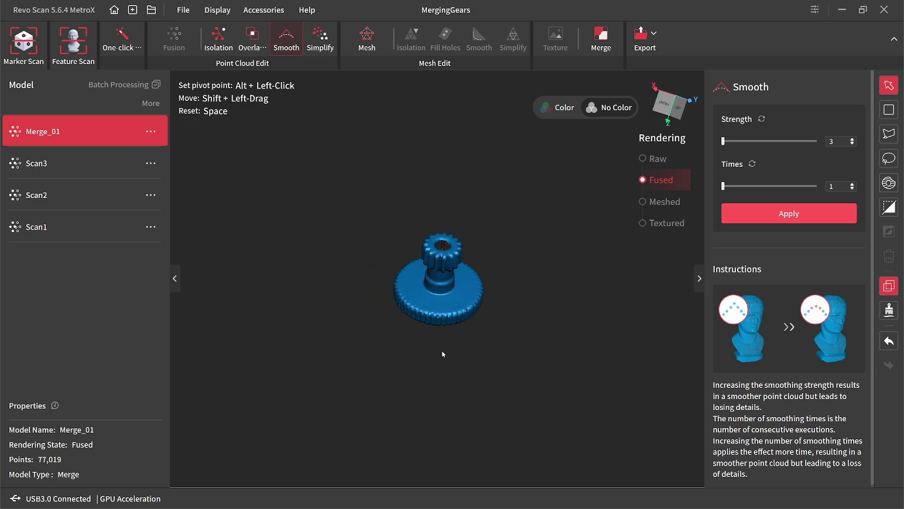
scroll(441, 351, up, 8)
scroll(442, 351, up, 6)
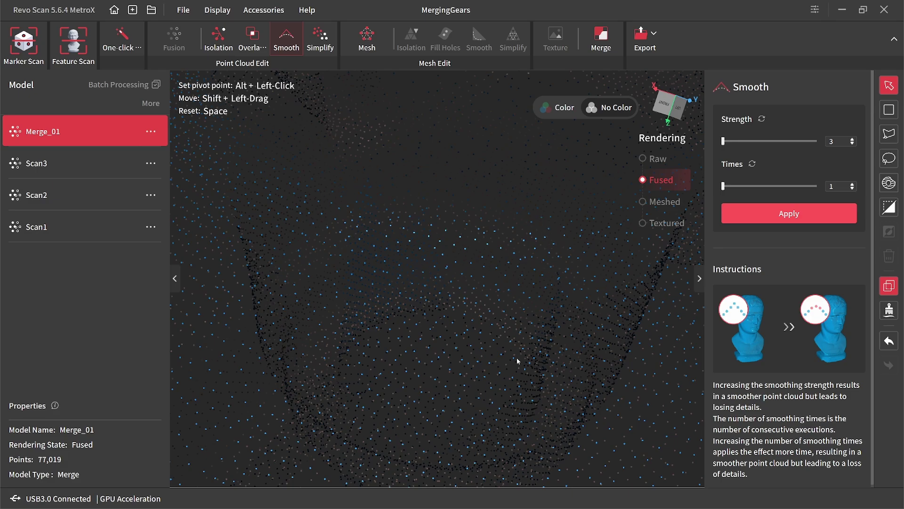
scroll(410, 323, down, 5)
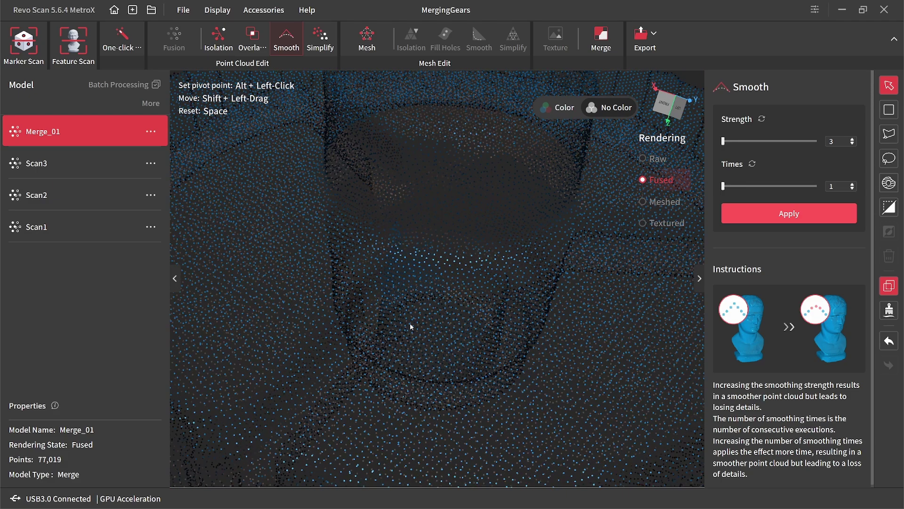
drag(410, 326, 551, 351)
scroll(464, 297, down, 6)
click(789, 213)
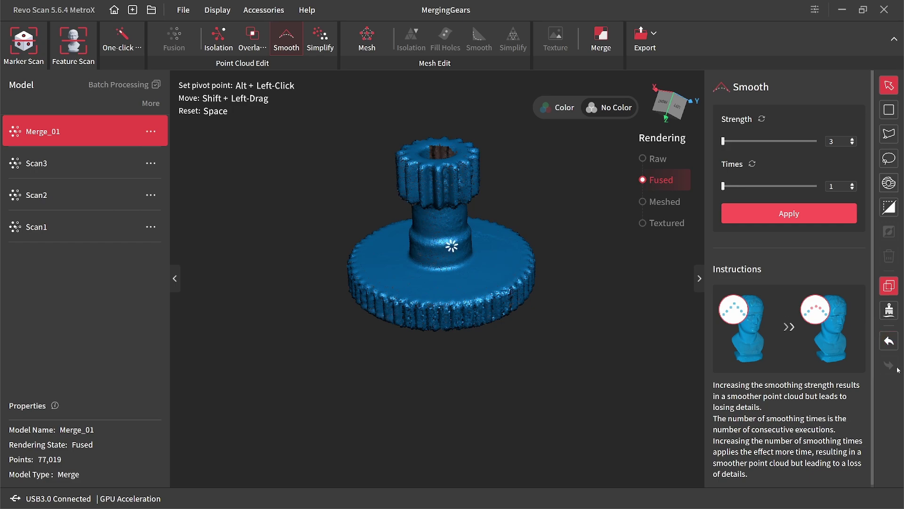
key(ctrl+z)
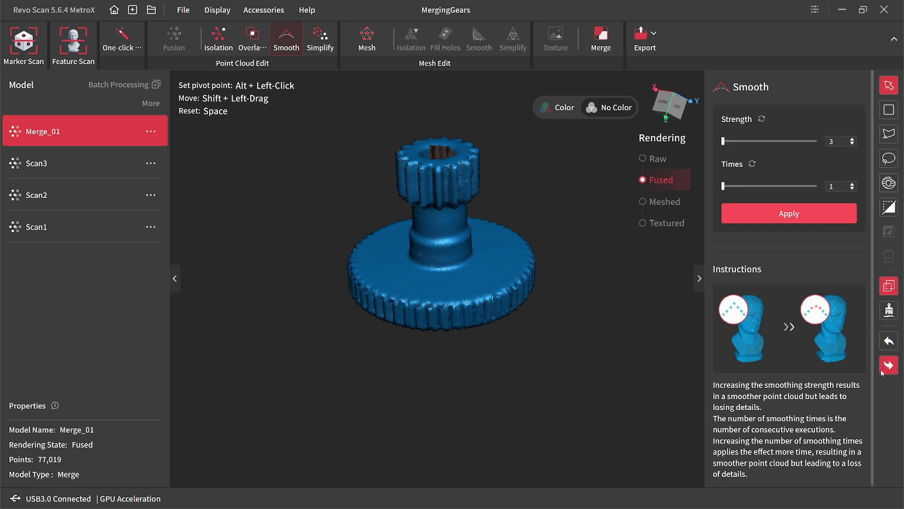
click(891, 347)
Generate a mesh from the merged point cloud at quality 3.0 with automatic hole filling off.
drag(460, 213, 364, 151)
click(367, 43)
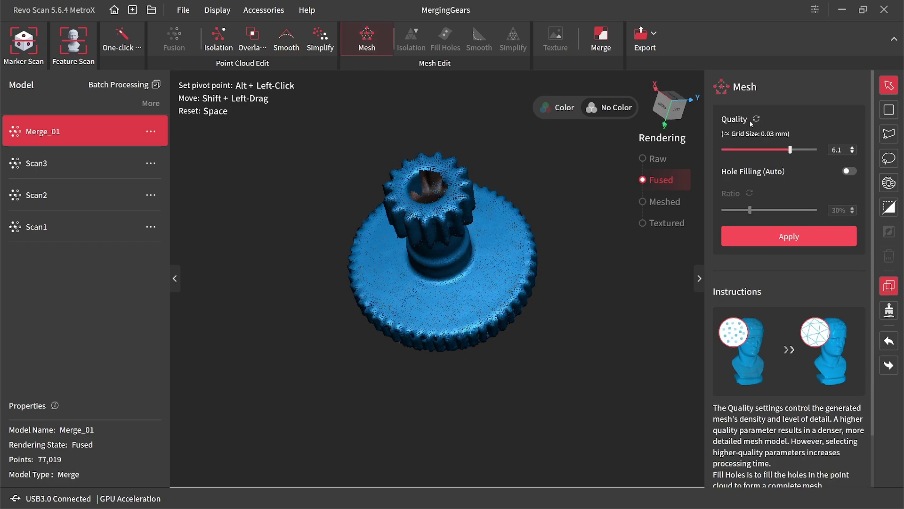
drag(419, 203, 482, 298)
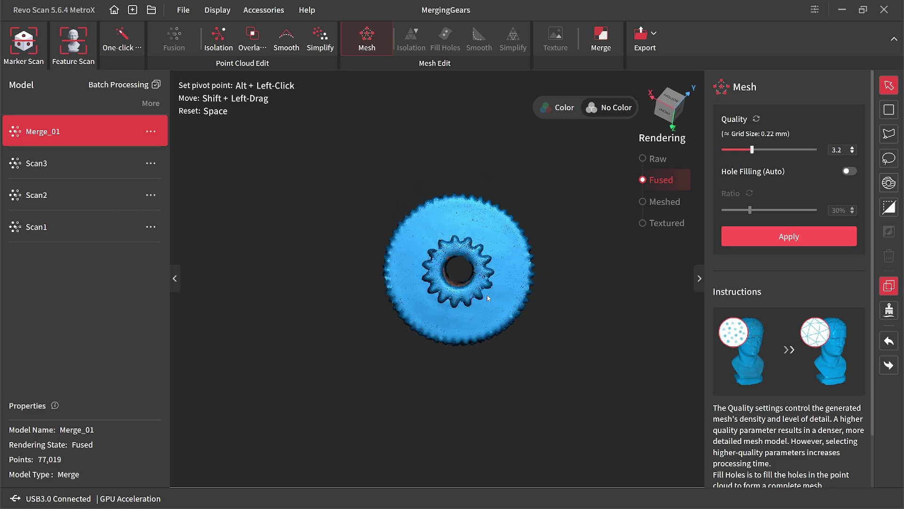
scroll(487, 295, down, 2)
drag(472, 331, 471, 200)
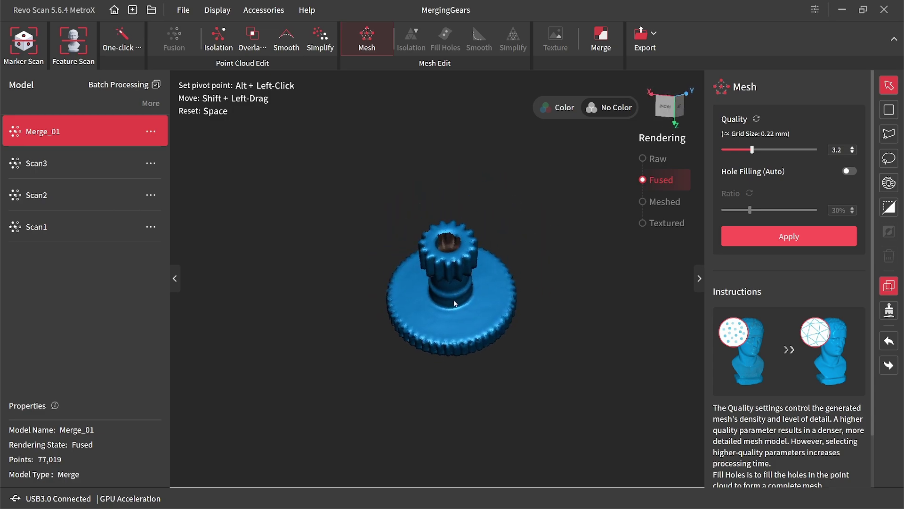
scroll(450, 312, up, 2)
drag(450, 312, 594, 292)
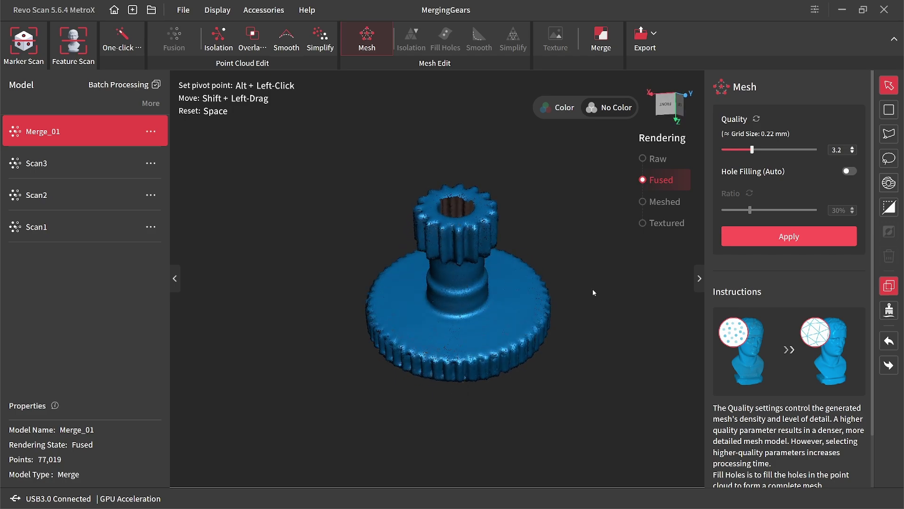
scroll(748, 156, down, 1)
scroll(753, 153, up, 2)
drag(436, 315, 471, 228)
click(764, 244)
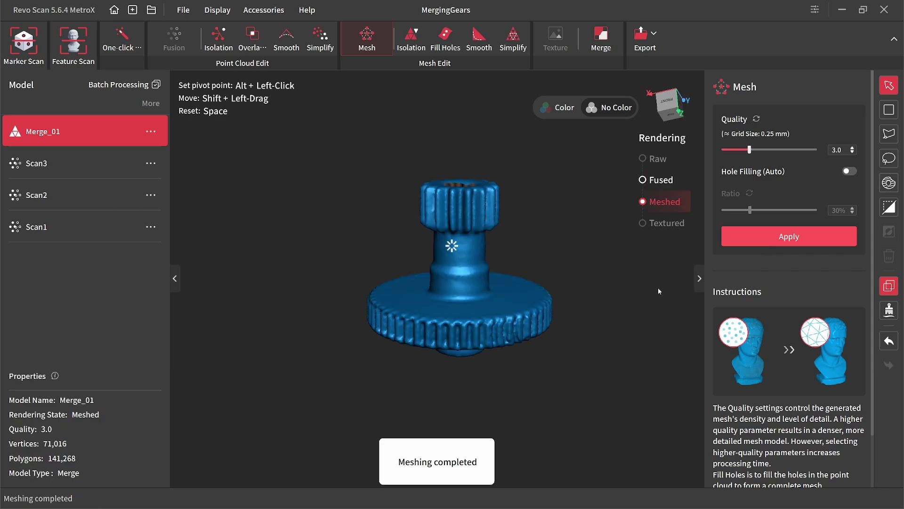
Detect the holes in the merged mesh and fill them with the Curved method, leaving the small gear's bore open.
drag(477, 311, 424, 303)
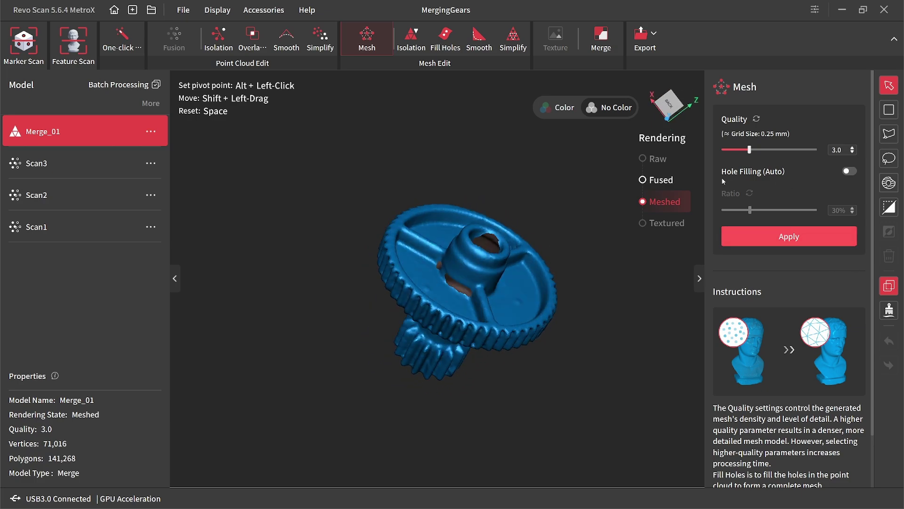
click(445, 38)
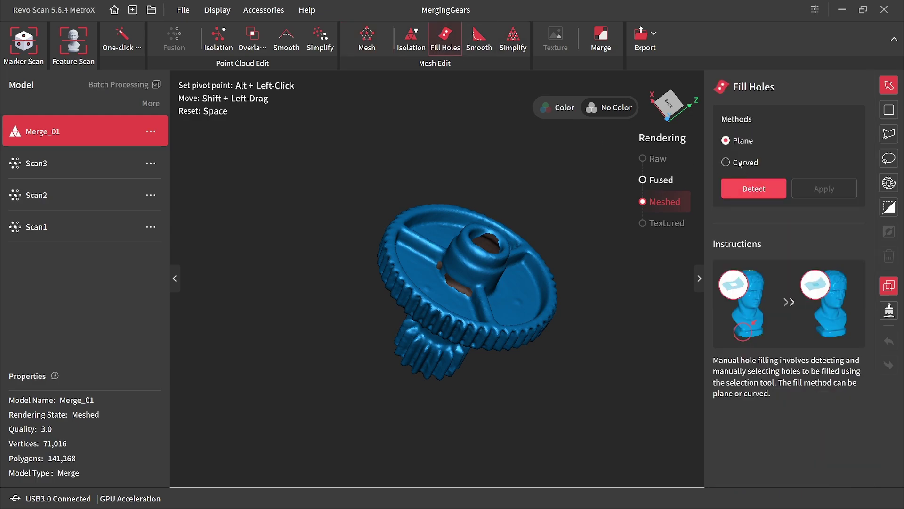
click(758, 193)
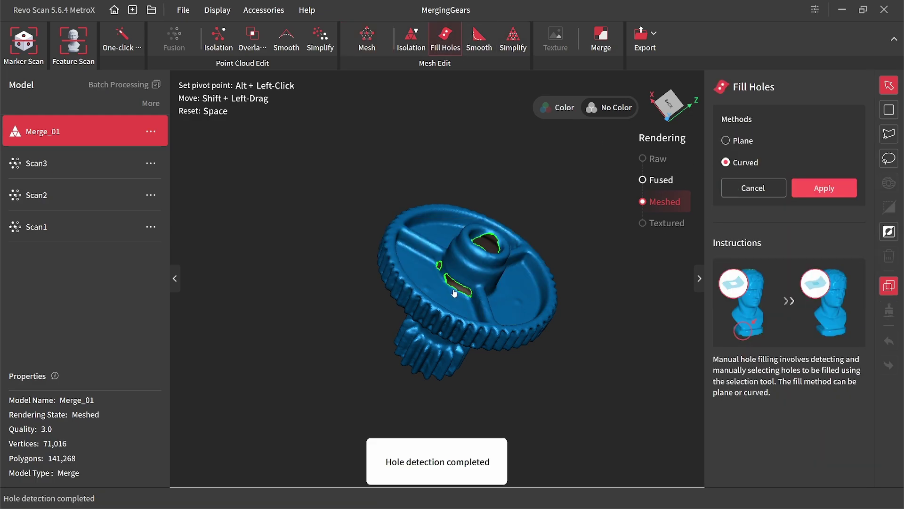
drag(519, 251, 289, 248)
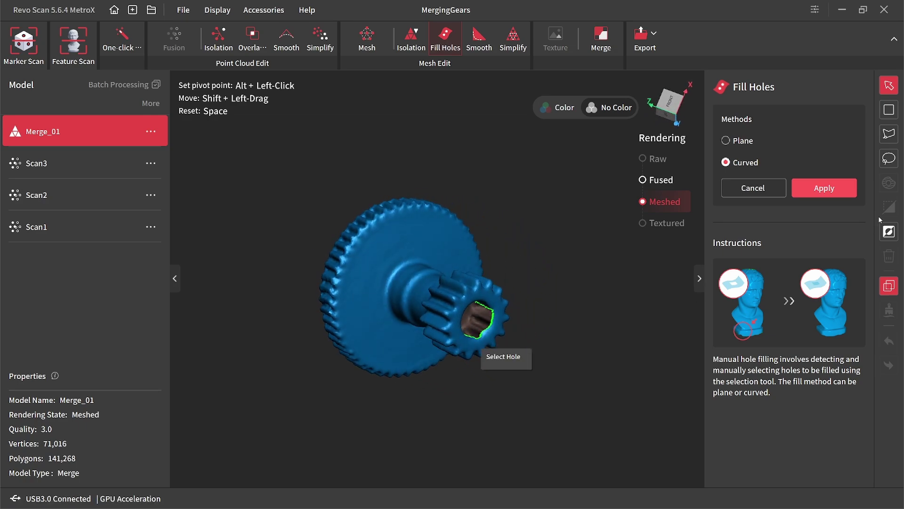
click(483, 339)
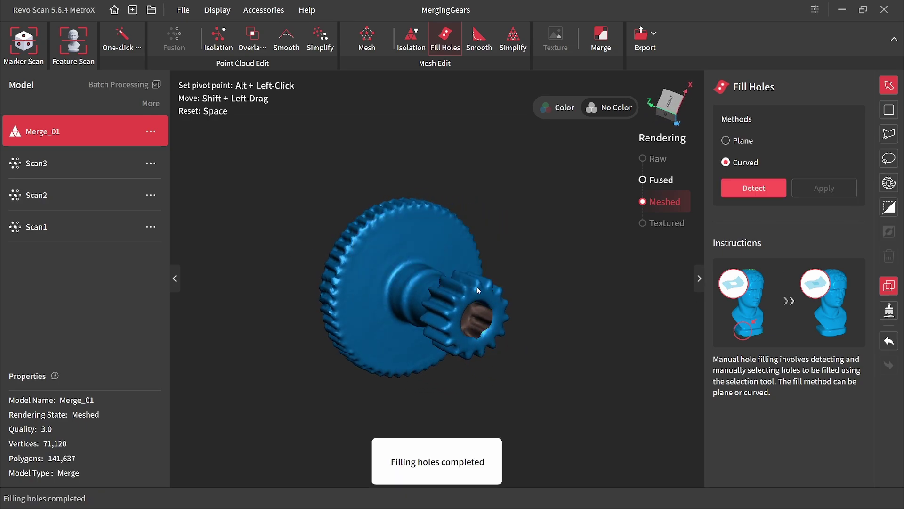
drag(476, 287, 426, 319)
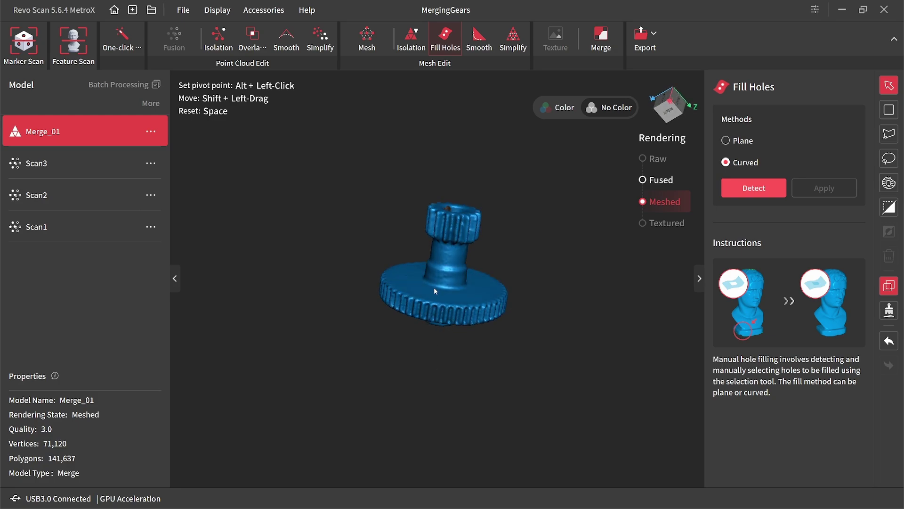
drag(451, 254, 438, 295)
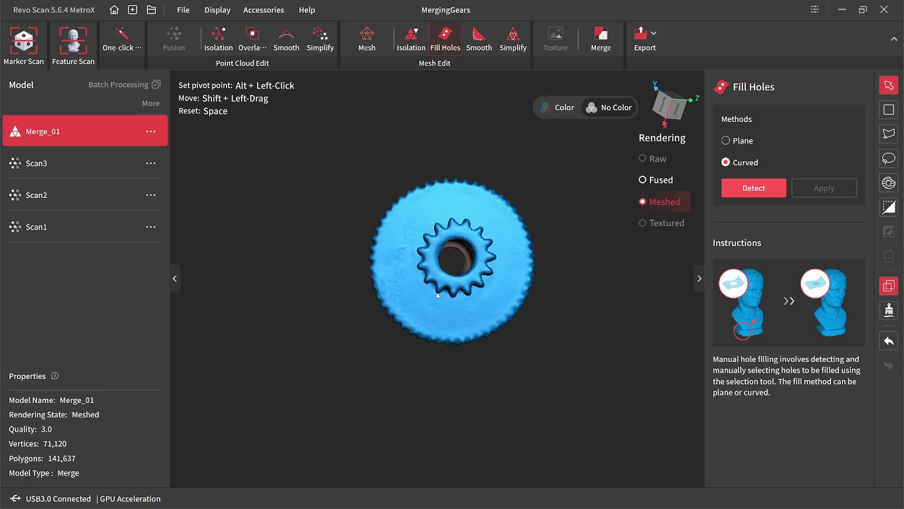